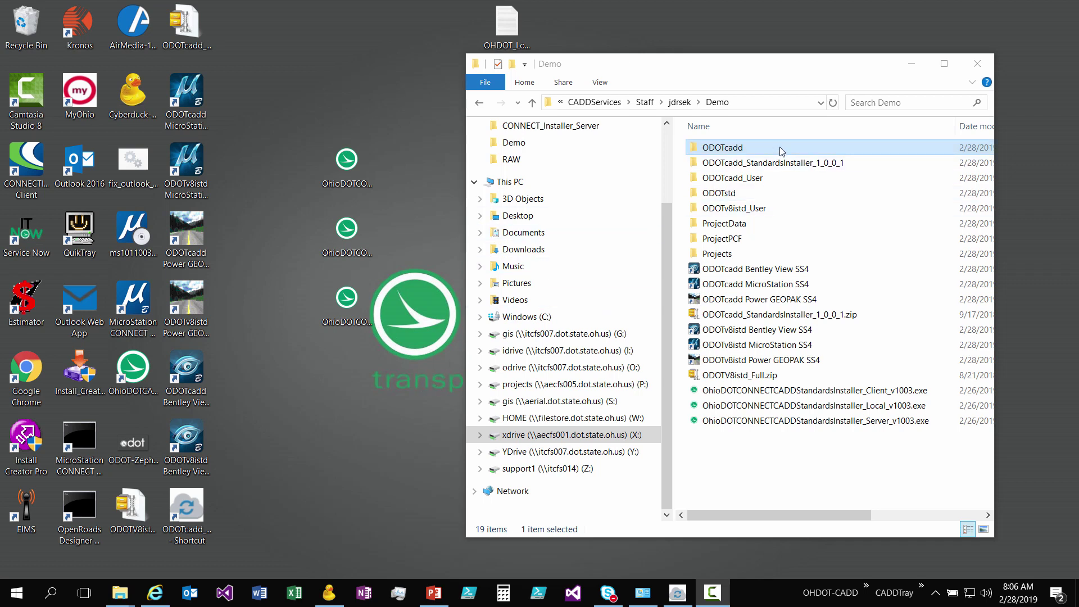
Browse to ODOTcadd\Standards\ODOT\ProjectTools and launch ODOTcadd_CreateNewProject.exe
{"action": "double_click", "coordinate": [738, 149]}
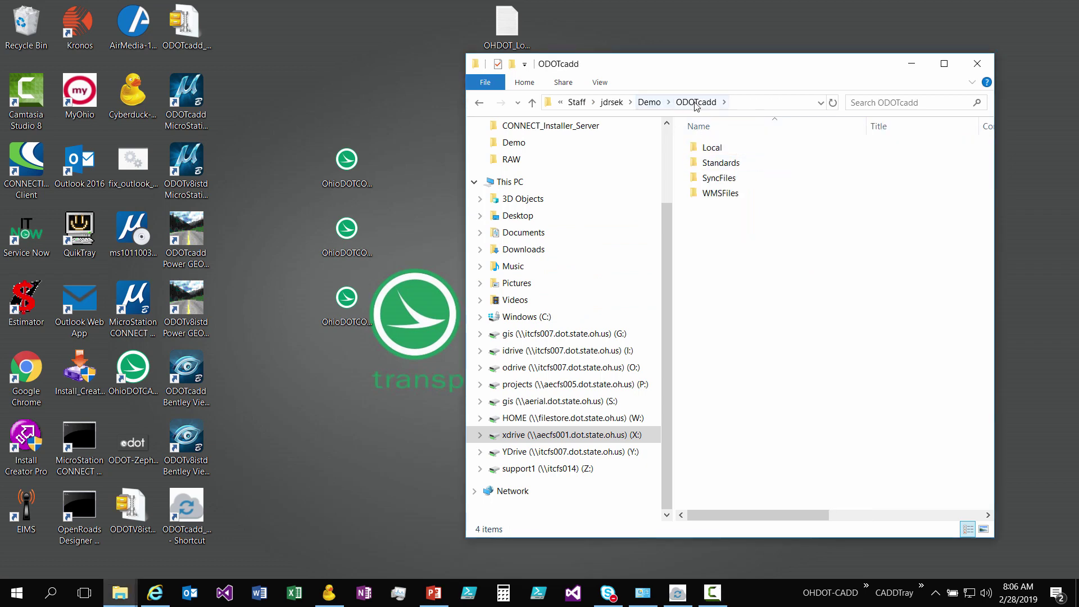
{"action": "double_click", "coordinate": [761, 163]}
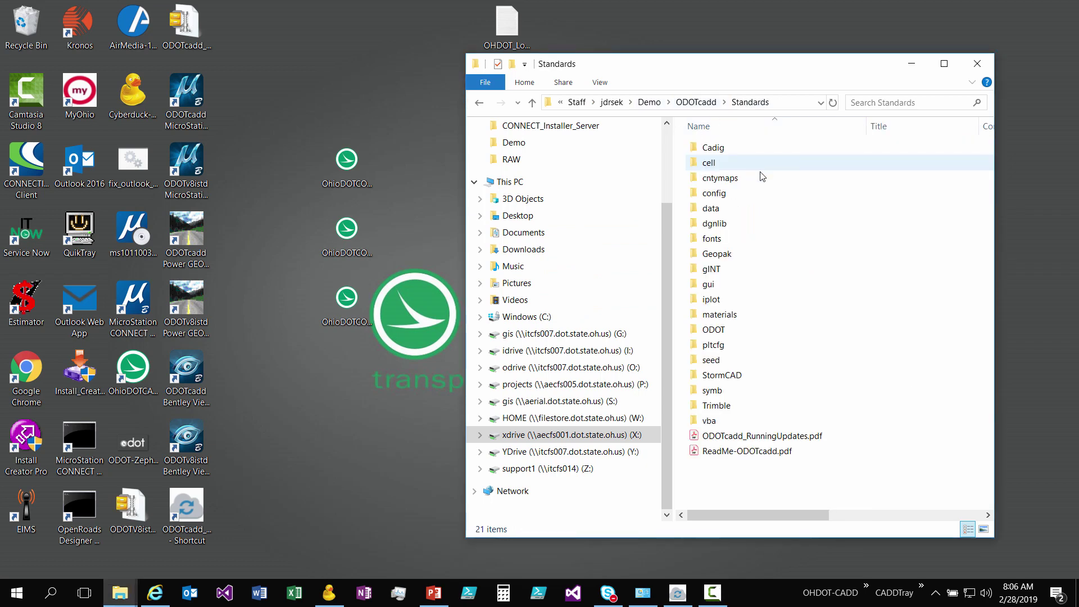
{"action": "double_click", "coordinate": [796, 330]}
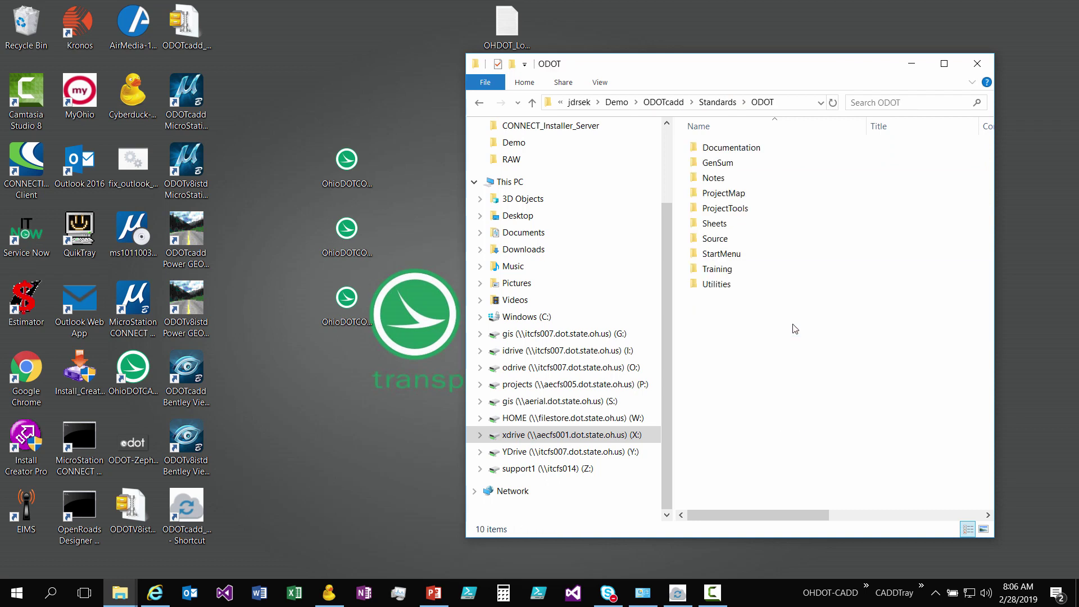
{"action": "double_click", "coordinate": [742, 209]}
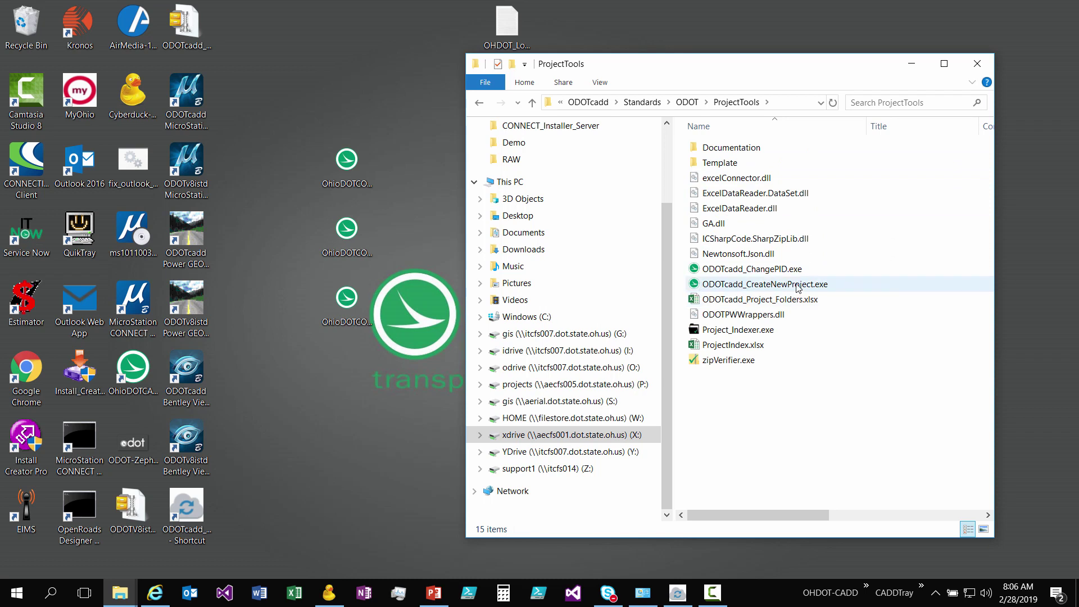
{"action": "left_click", "coordinate": [817, 287]}
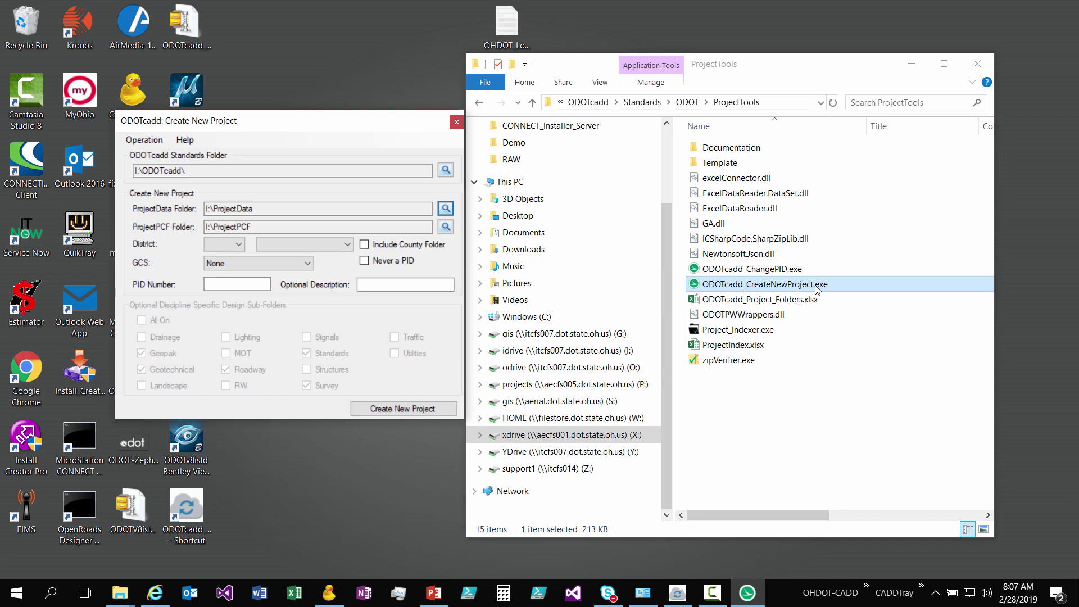
{"action": "left_click_drag", "start_coordinate": [143, 115], "coordinate": [180, 108]}
{"action": "key", "text": "alt+h"}
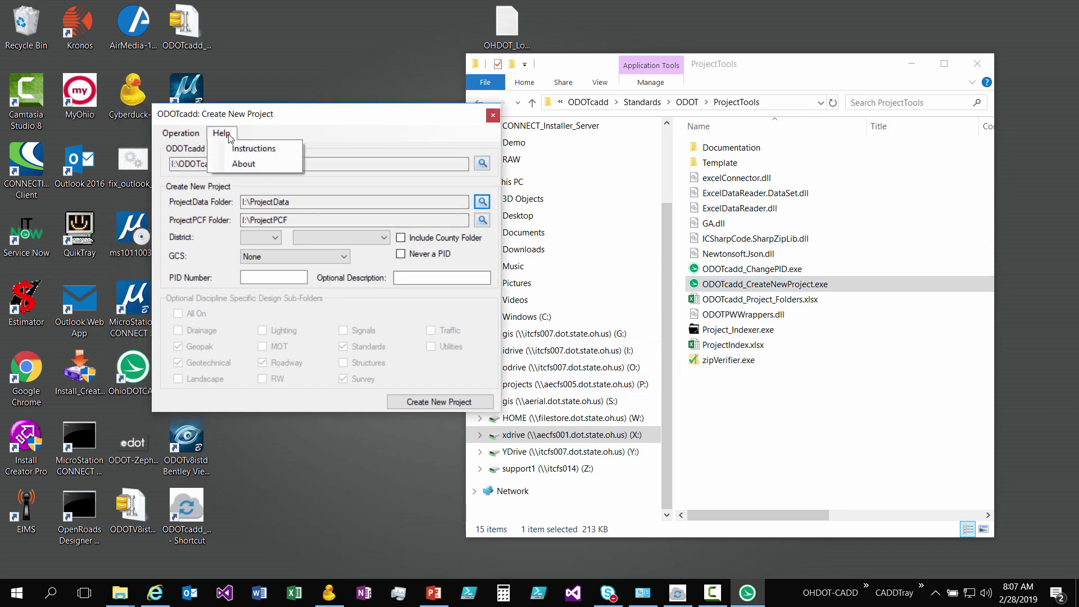
{"action": "left_click", "coordinate": [243, 163]}
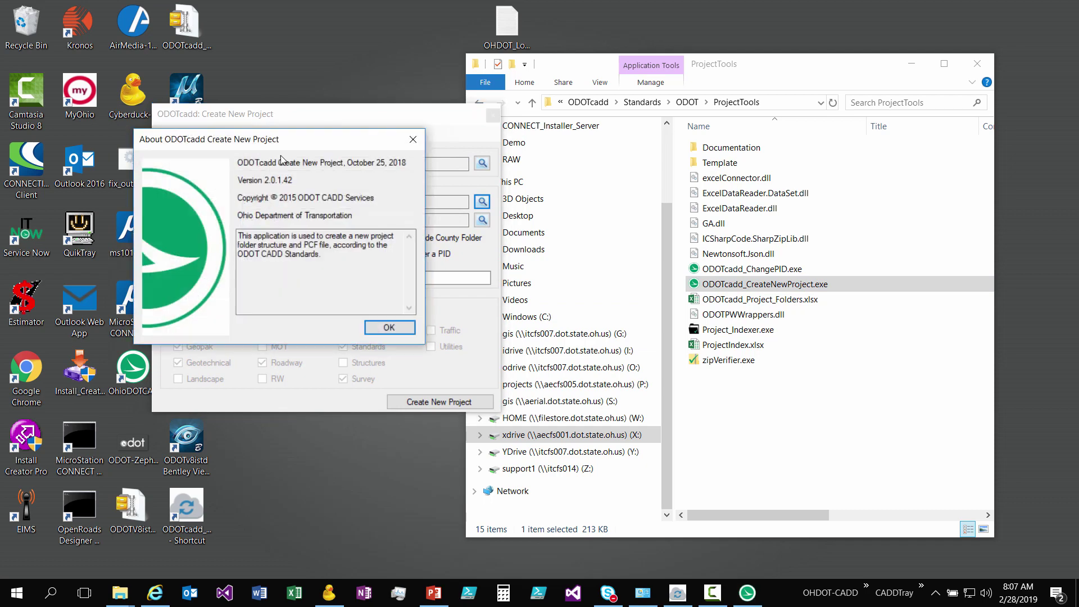
{"action": "left_click", "coordinate": [414, 140]}
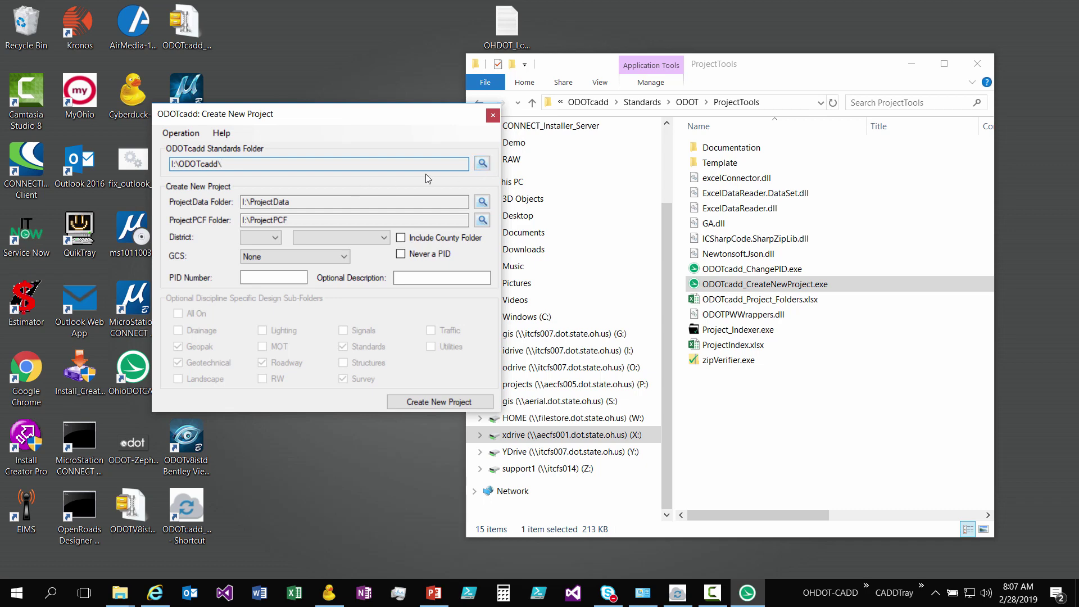
Browse for the standards folder through X: > CADDServices > Staff to the staff member's Demo folder
{"action": "left_click", "coordinate": [487, 164]}
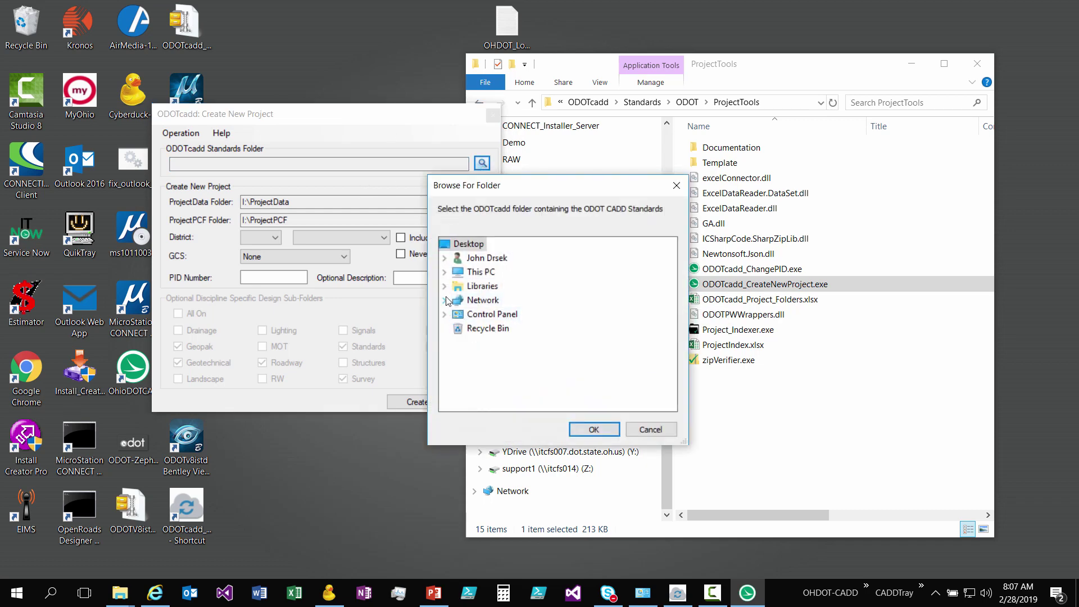
{"action": "left_click", "coordinate": [445, 272]}
{"action": "scroll", "coordinate": [457, 344], "scroll_direction": "down", "scroll_amount": 3}
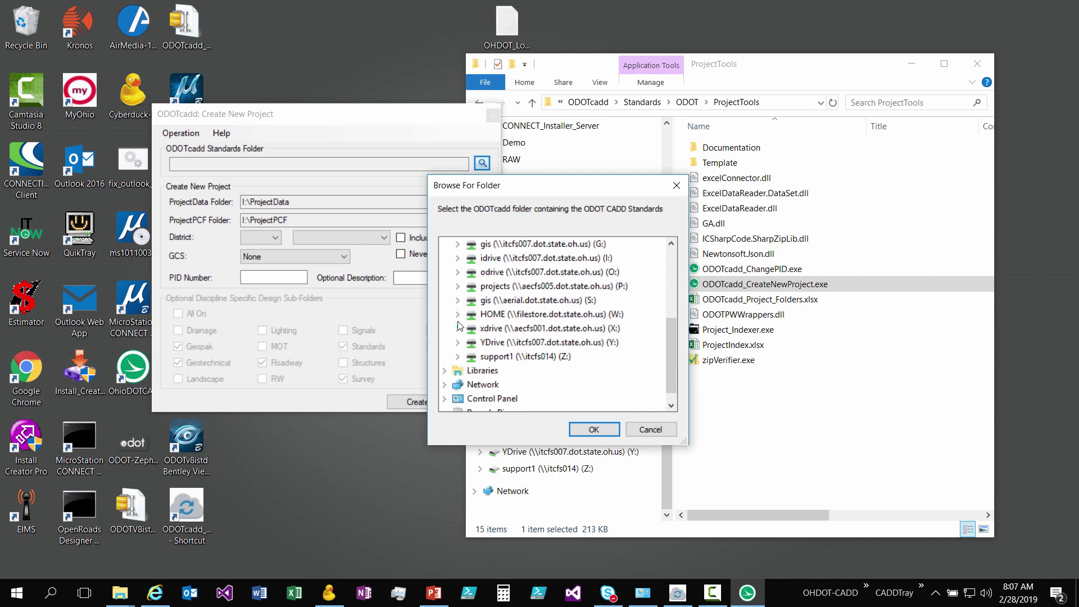
{"action": "left_click", "coordinate": [458, 328]}
{"action": "left_click", "coordinate": [472, 314]}
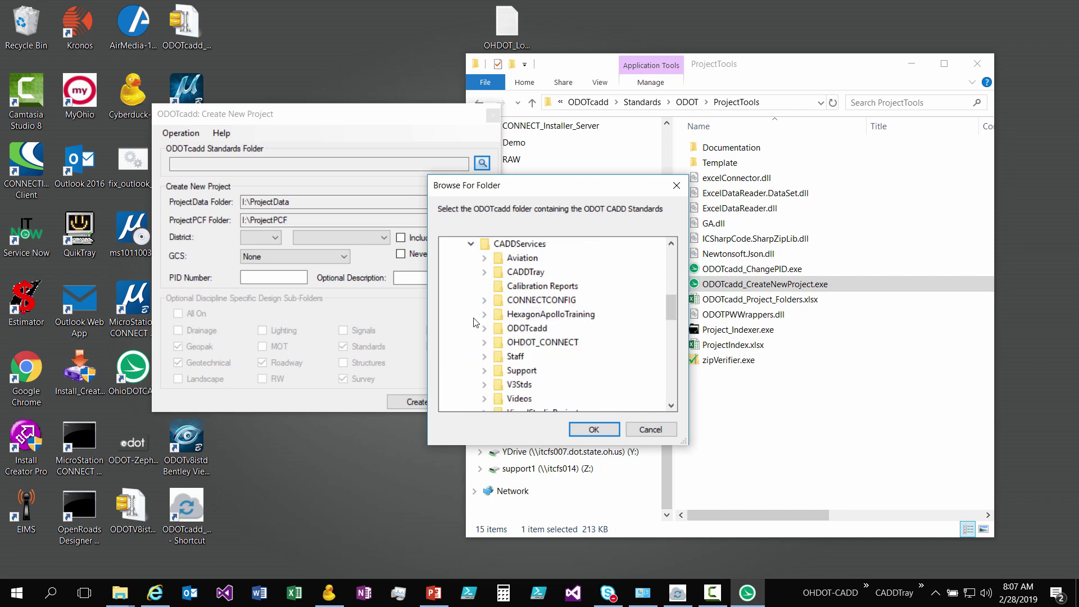
{"action": "left_click", "coordinate": [484, 364]}
{"action": "scroll", "coordinate": [484, 332], "scroll_direction": "down", "scroll_amount": 1}
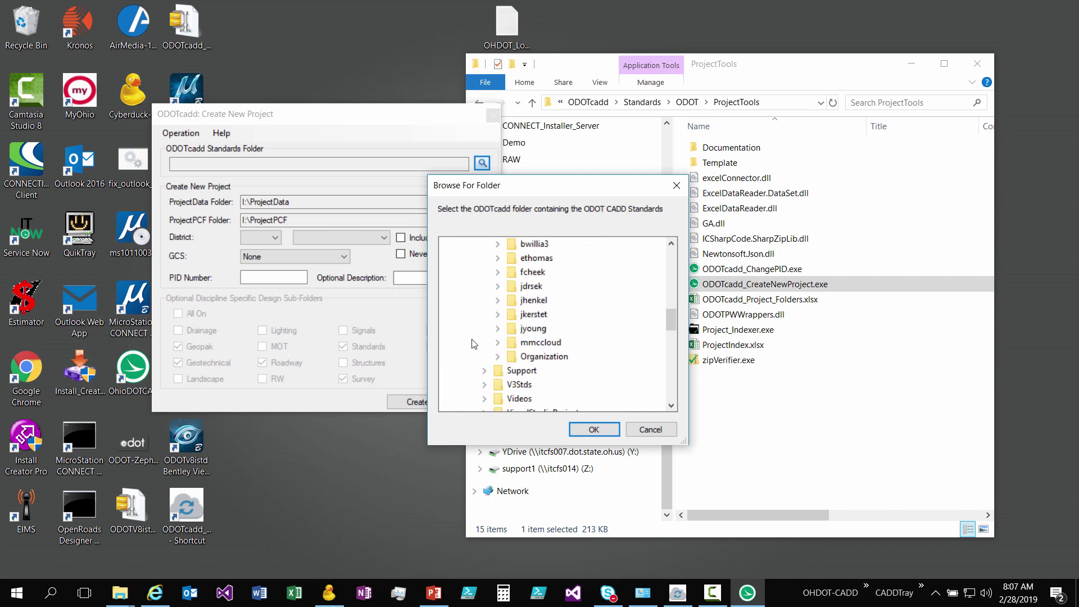
{"action": "left_click", "coordinate": [497, 288]}
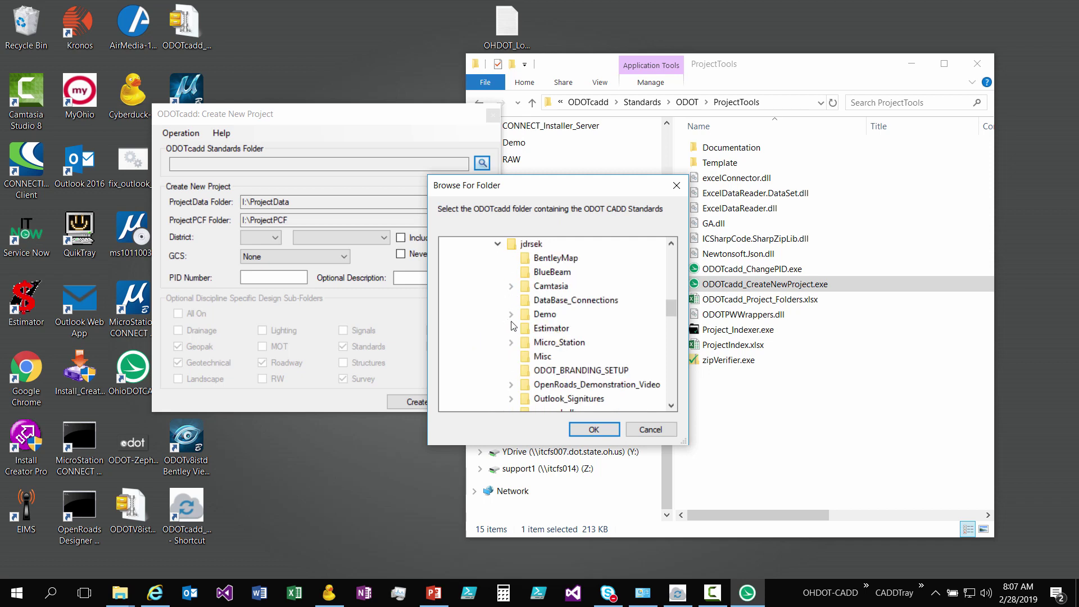
{"action": "left_click", "coordinate": [511, 315]}
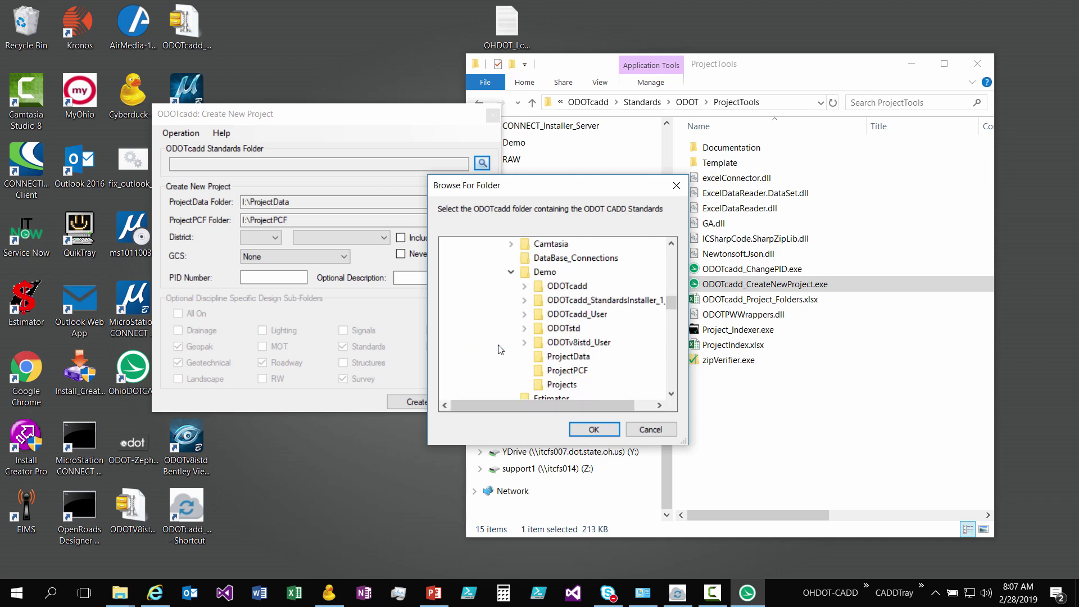
Select Demo's ODOTcadd folder, correcting an initial pick of its Standards subfolder
{"action": "left_click", "coordinate": [547, 287]}
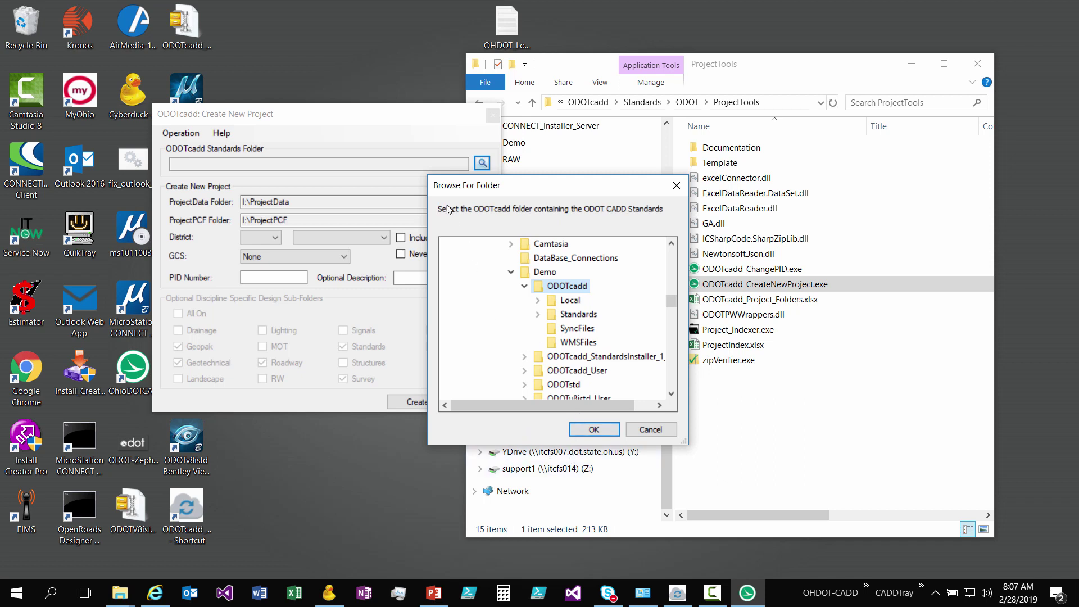
{"action": "left_click", "coordinate": [575, 314]}
{"action": "left_click", "coordinate": [590, 430]}
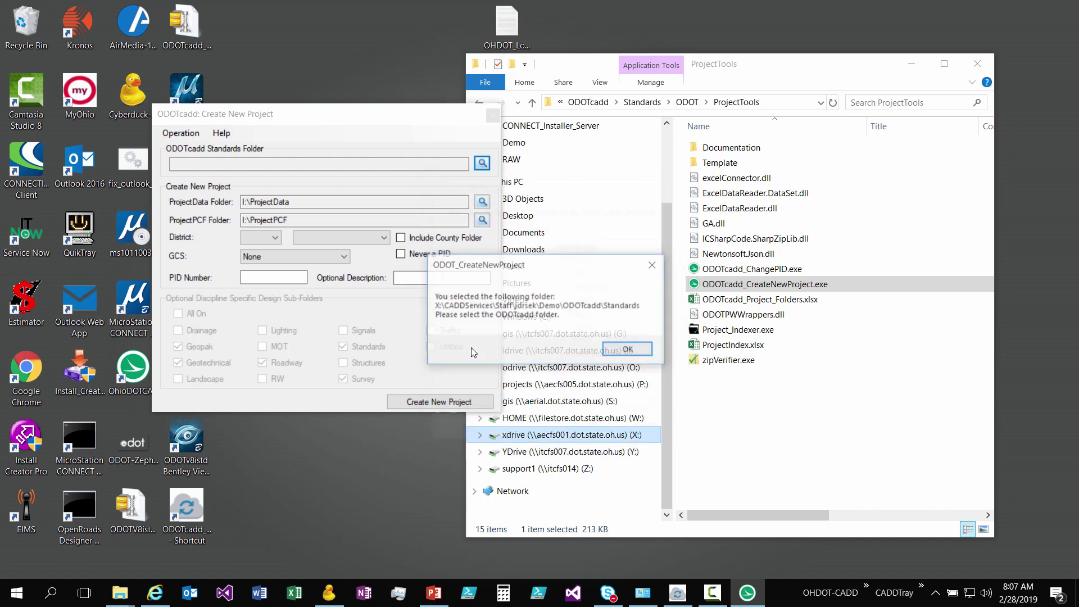
{"action": "left_click", "coordinate": [629, 350]}
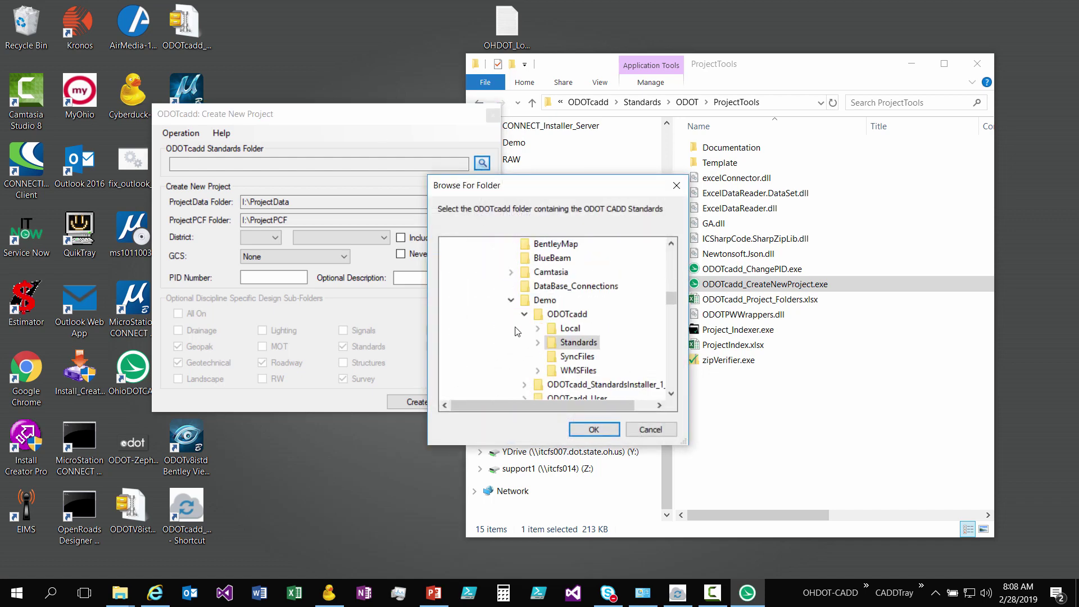
{"action": "left_click", "coordinate": [558, 315]}
Confirm ODOTcadd as standards folder and set the ProjectData folder to Demo\ProjectData
{"action": "left_click", "coordinate": [595, 430]}
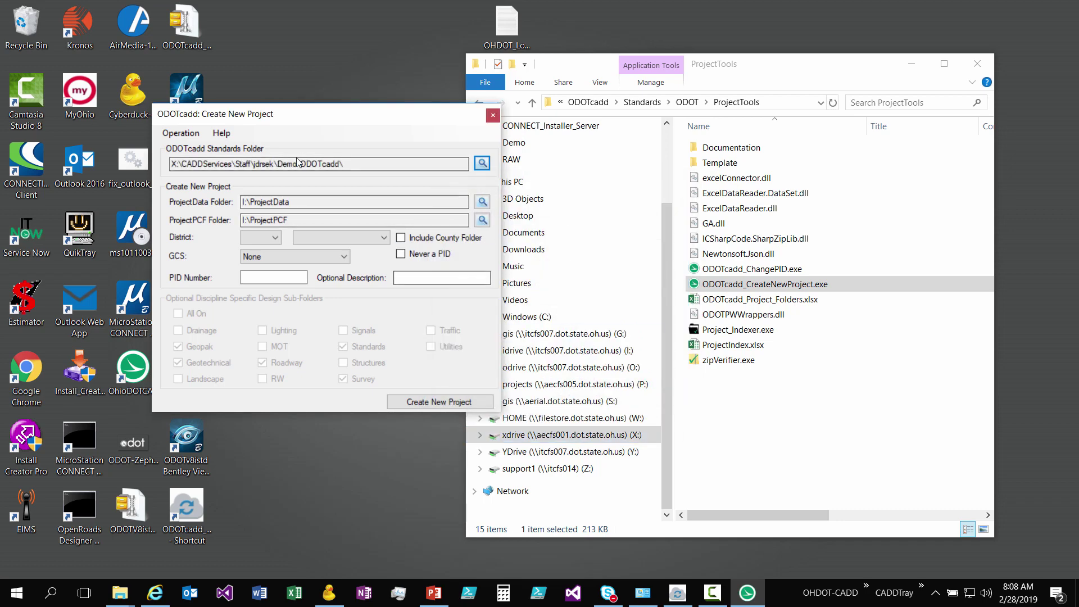
{"action": "left_click", "coordinate": [304, 206]}
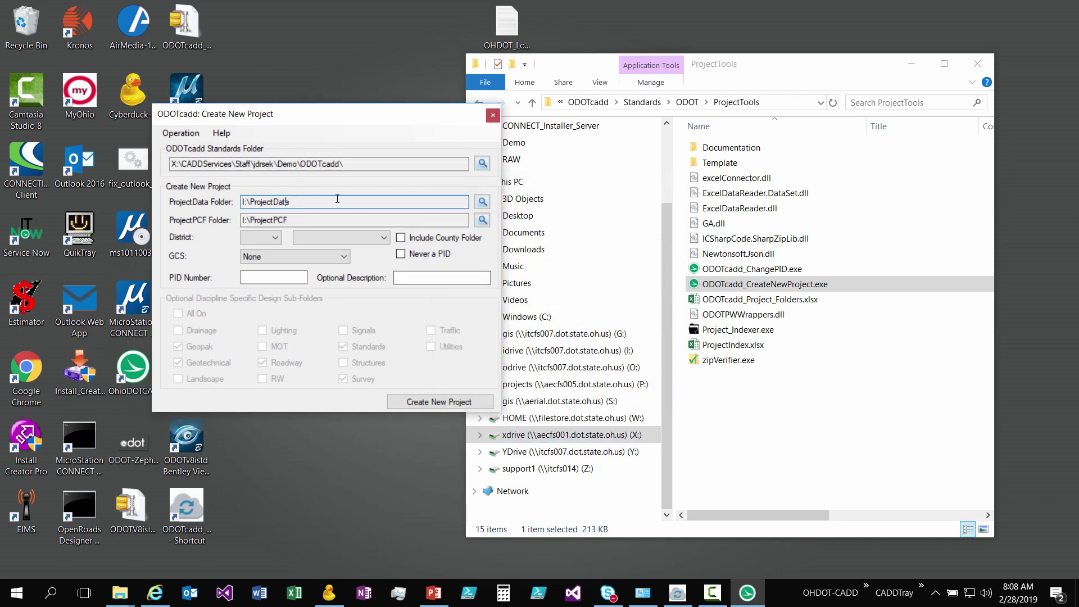
{"action": "left_click", "coordinate": [482, 201]}
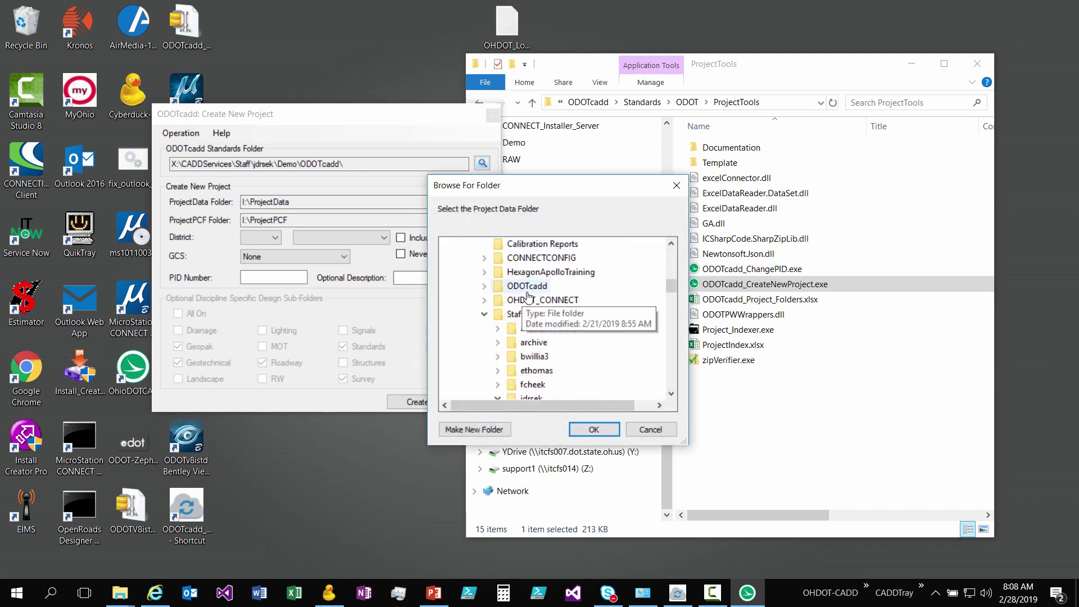
{"action": "scroll", "coordinate": [637, 313], "scroll_direction": "down", "scroll_amount": 7}
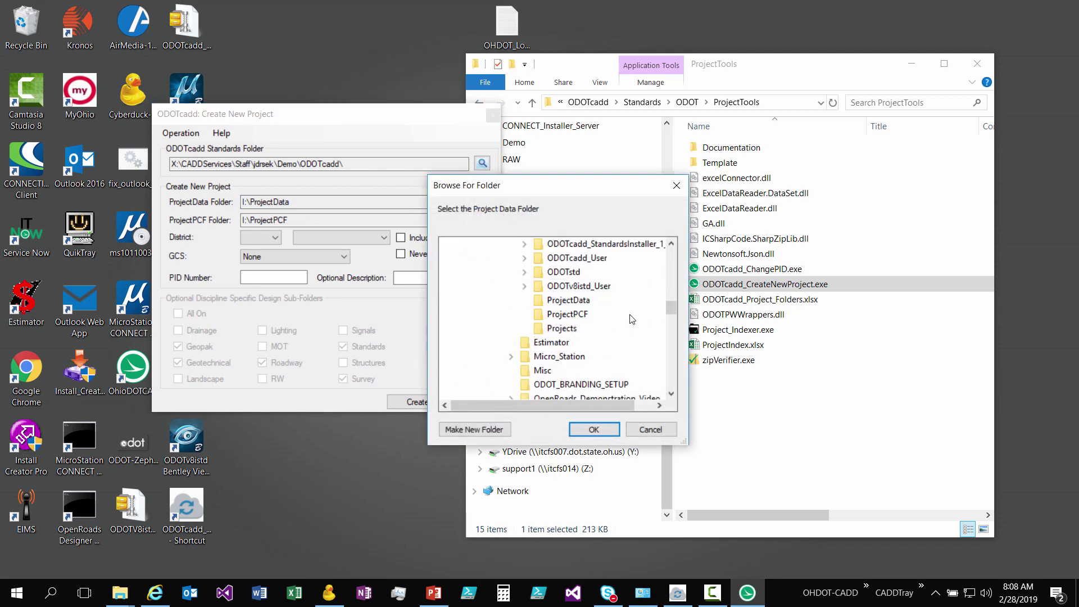
{"action": "left_click", "coordinate": [584, 301]}
{"action": "left_click", "coordinate": [590, 430]}
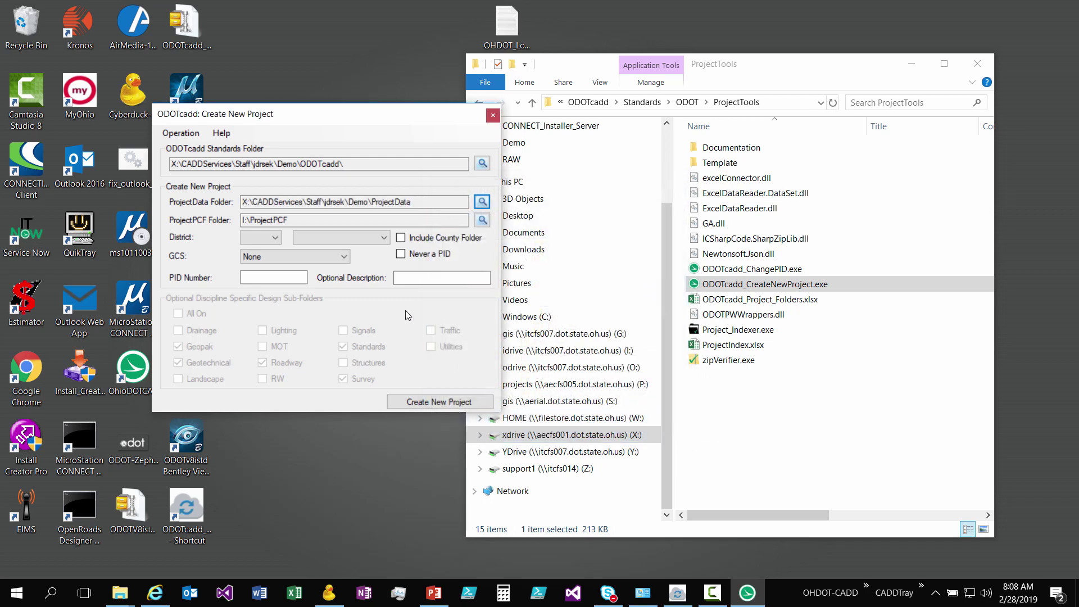
Set the ProjectPCF folder to Demo\ProjectPCF
{"action": "left_click", "coordinate": [482, 220]}
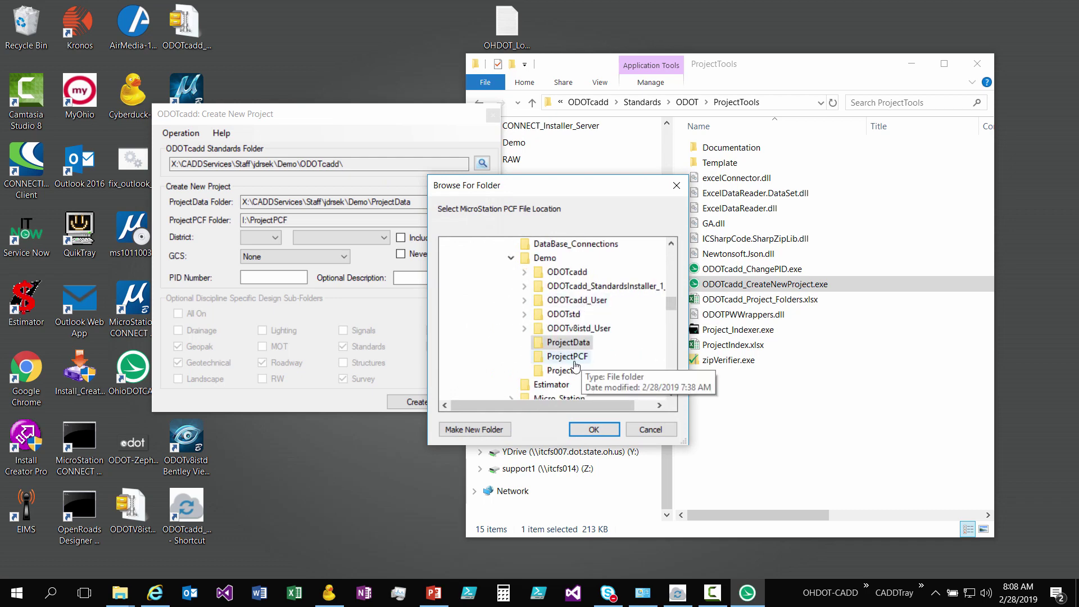
{"action": "left_click", "coordinate": [573, 360]}
{"action": "left_click", "coordinate": [593, 429]}
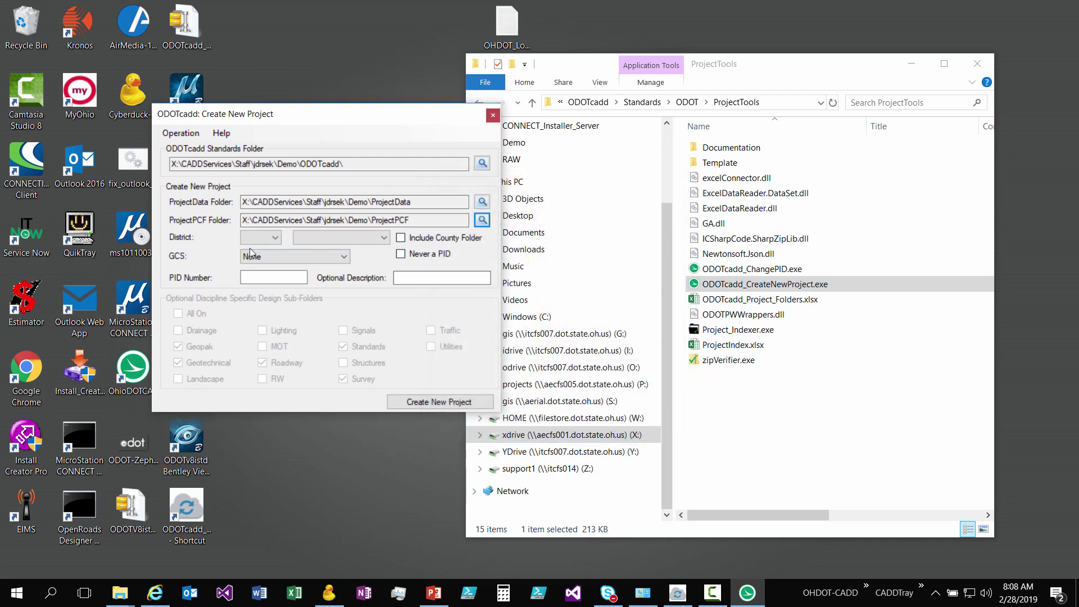
Set District 04, county POR and the OH83/2011-NF coordinate system
{"action": "left_click", "coordinate": [276, 235]}
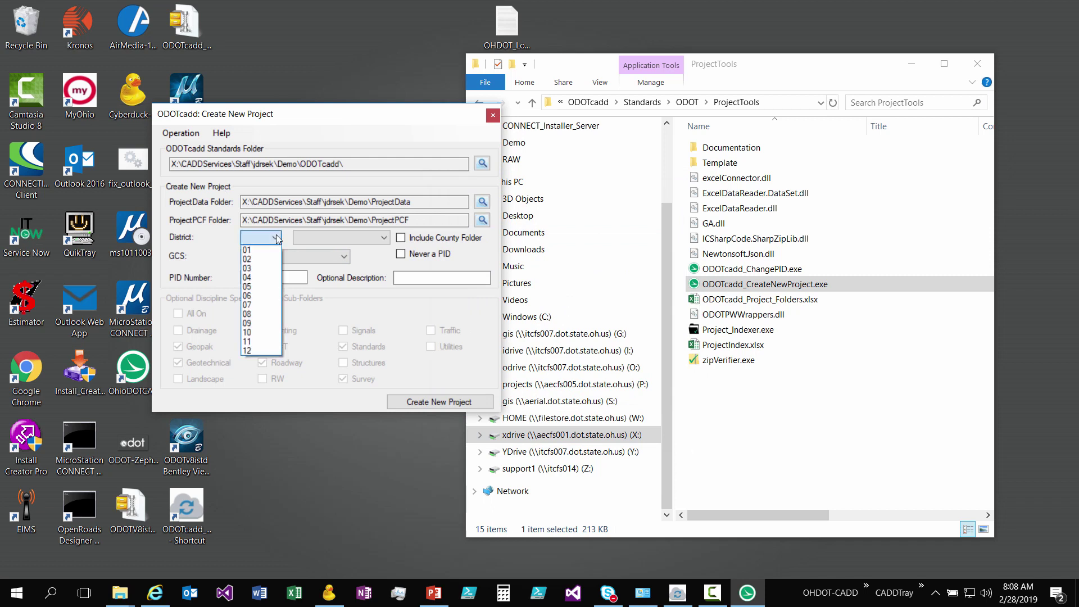
{"action": "left_click", "coordinate": [280, 271]}
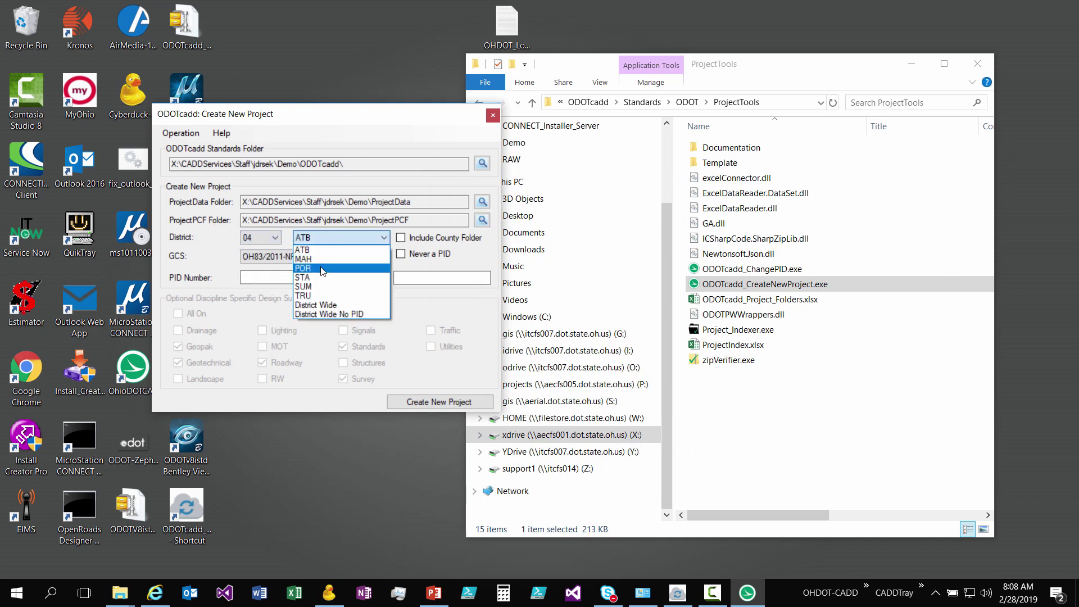
{"action": "left_click", "coordinate": [260, 222]}
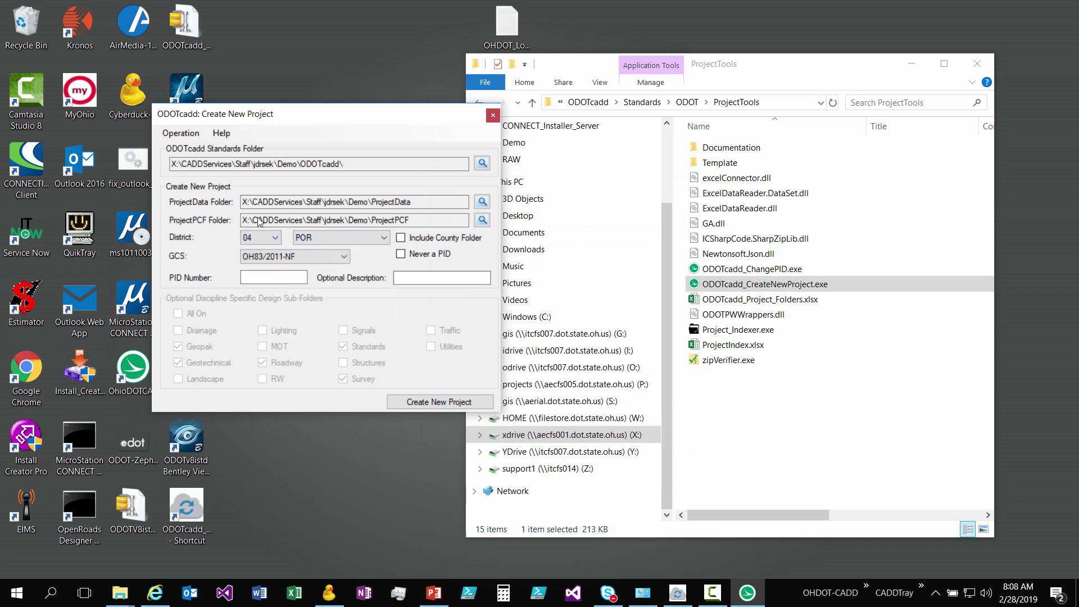
{"action": "left_click", "coordinate": [329, 256]}
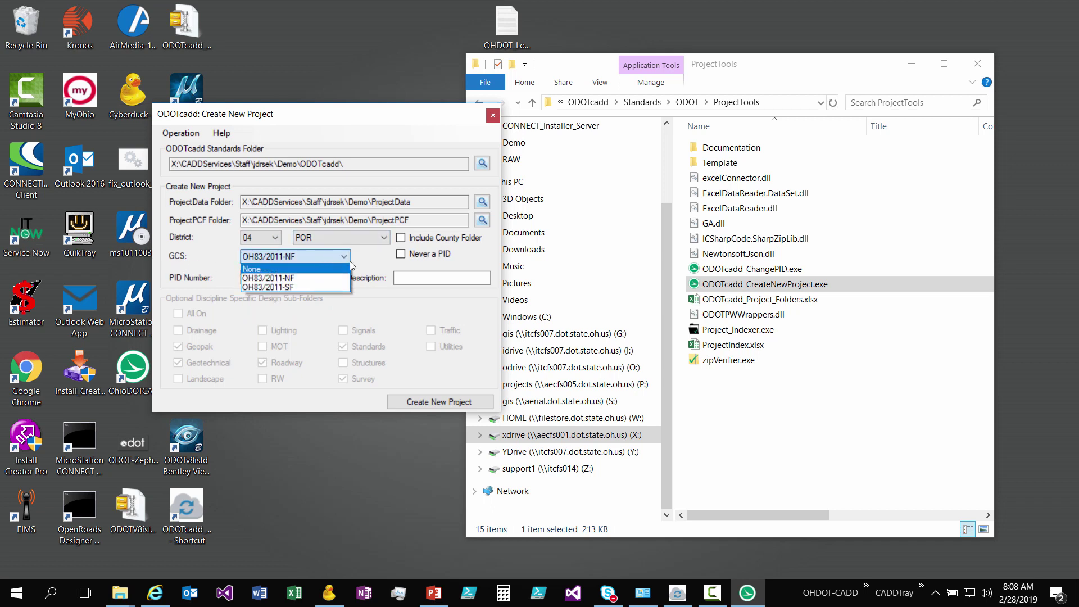
{"action": "left_click", "coordinate": [313, 277]}
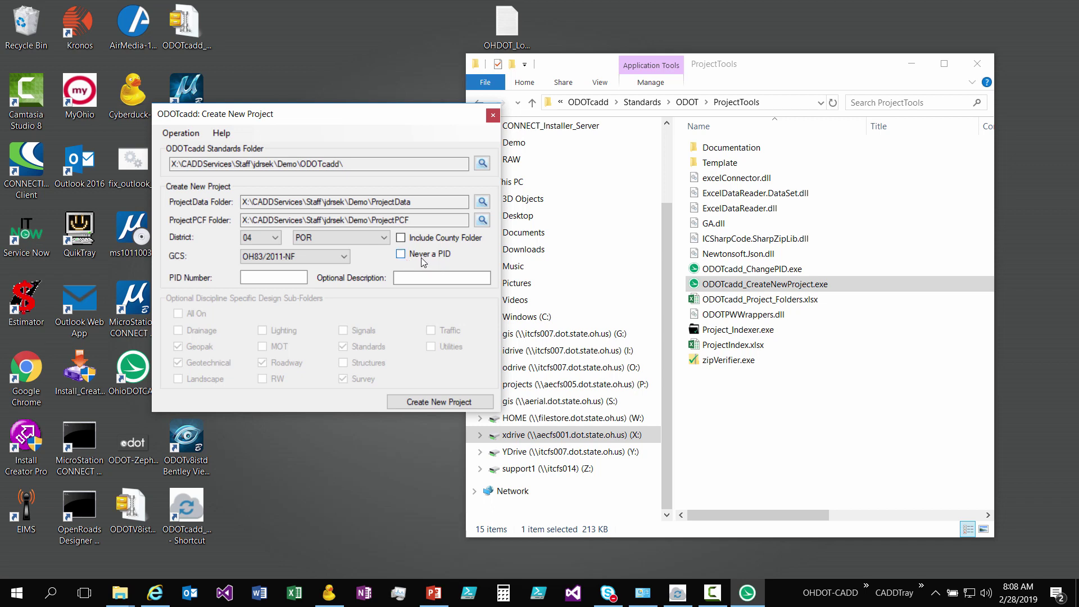
{"action": "left_click", "coordinate": [370, 240]}
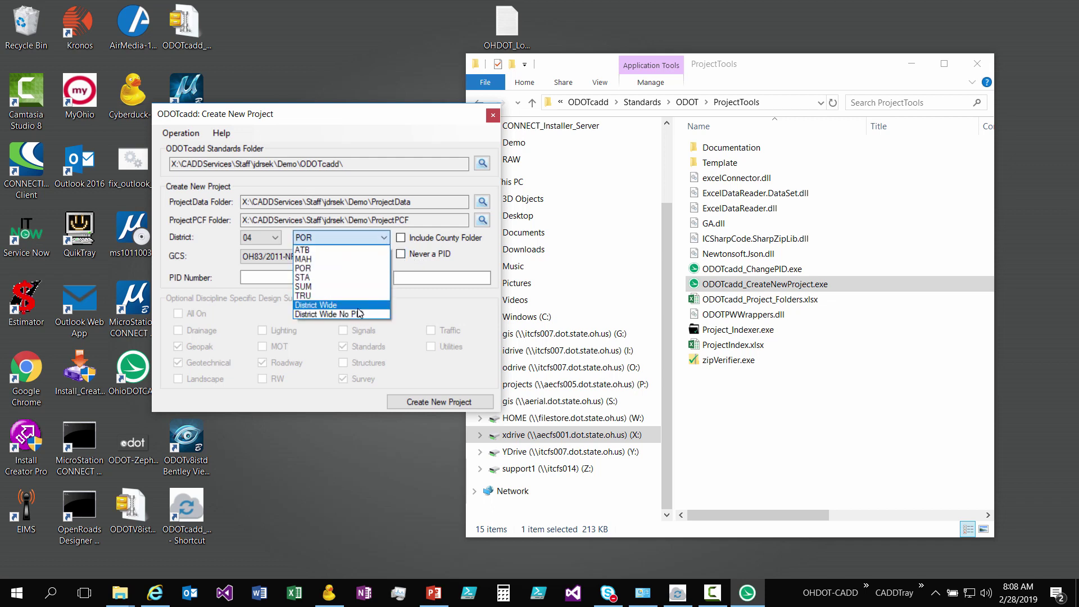
{"action": "left_click", "coordinate": [377, 233]}
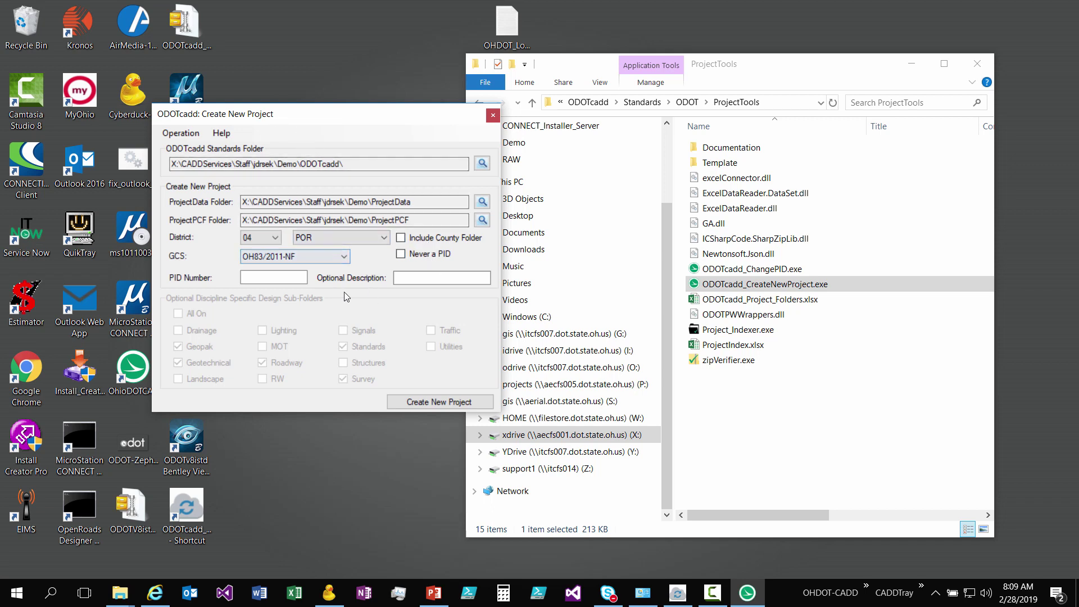
Enter PID Number 123456 and optional description DEMO
{"action": "key", "text": "Tab"}
{"action": "type", "text": "123456"}
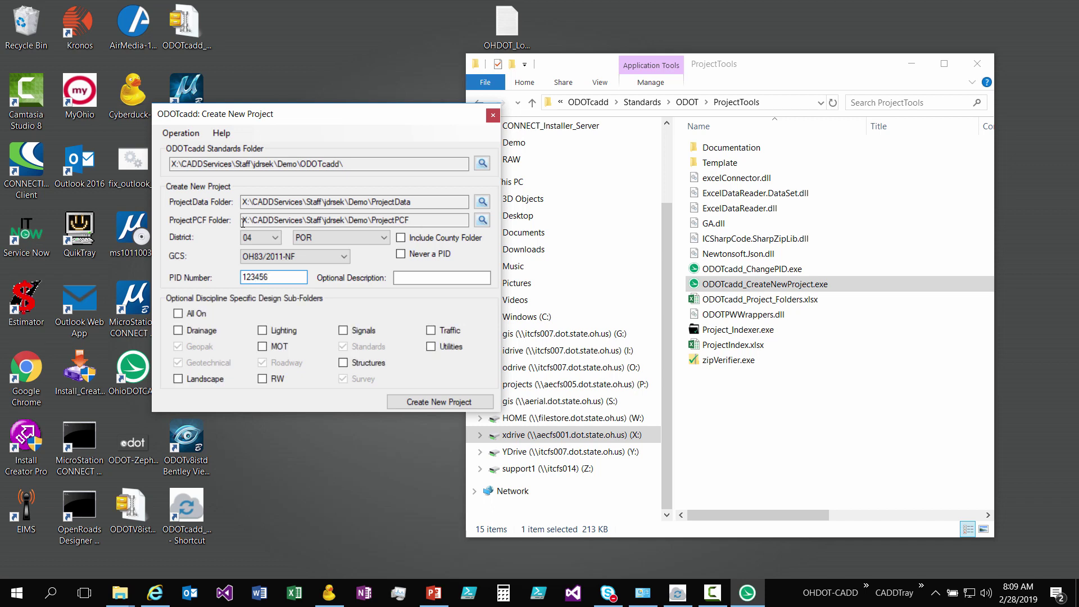
{"action": "left_click", "coordinate": [419, 279]}
{"action": "type", "text": "DEMO"}
Check the Lighting, MOT and RW discipline sub-folders
{"action": "left_click", "coordinate": [262, 330]}
{"action": "left_click", "coordinate": [262, 346]}
{"action": "left_click", "coordinate": [263, 379]}
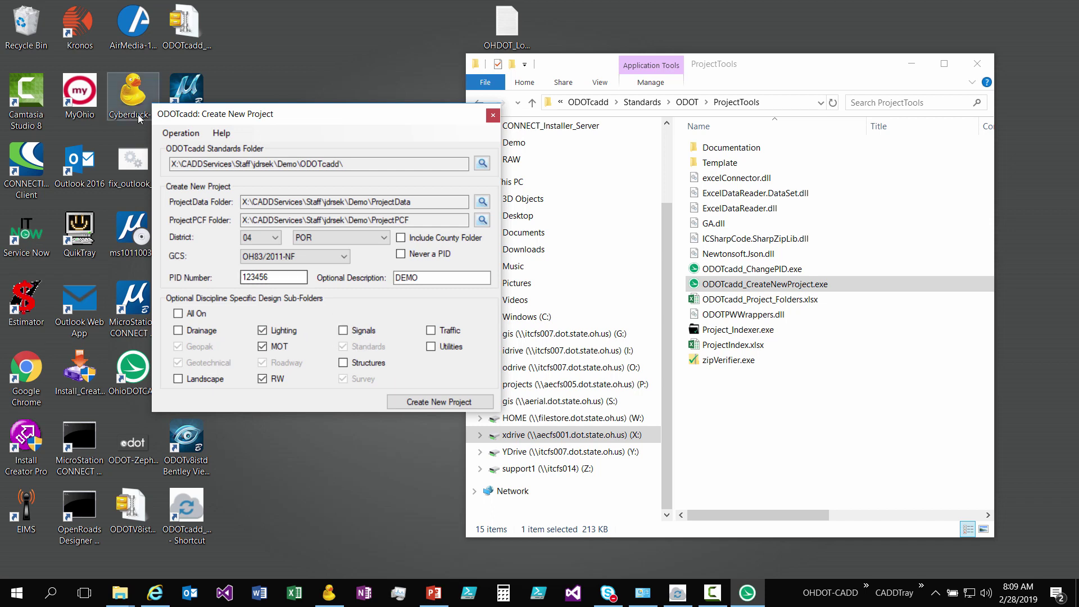
{"action": "left_click", "coordinate": [180, 133]}
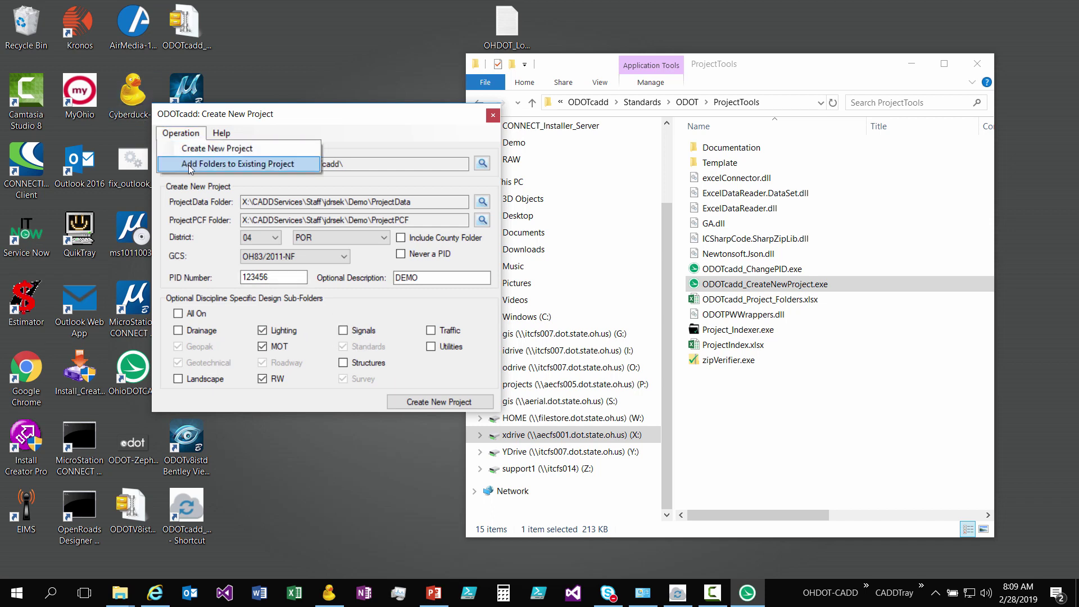
Create the 123456_DEMO project and acknowledge the Process complete message
{"action": "left_click", "coordinate": [387, 144]}
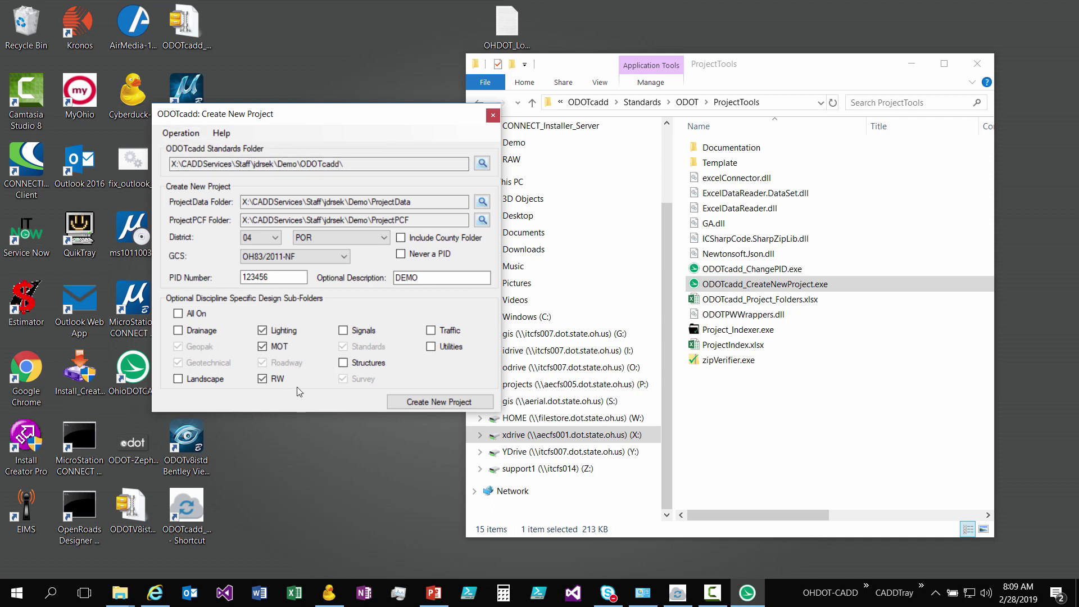
{"action": "left_click", "coordinate": [446, 407]}
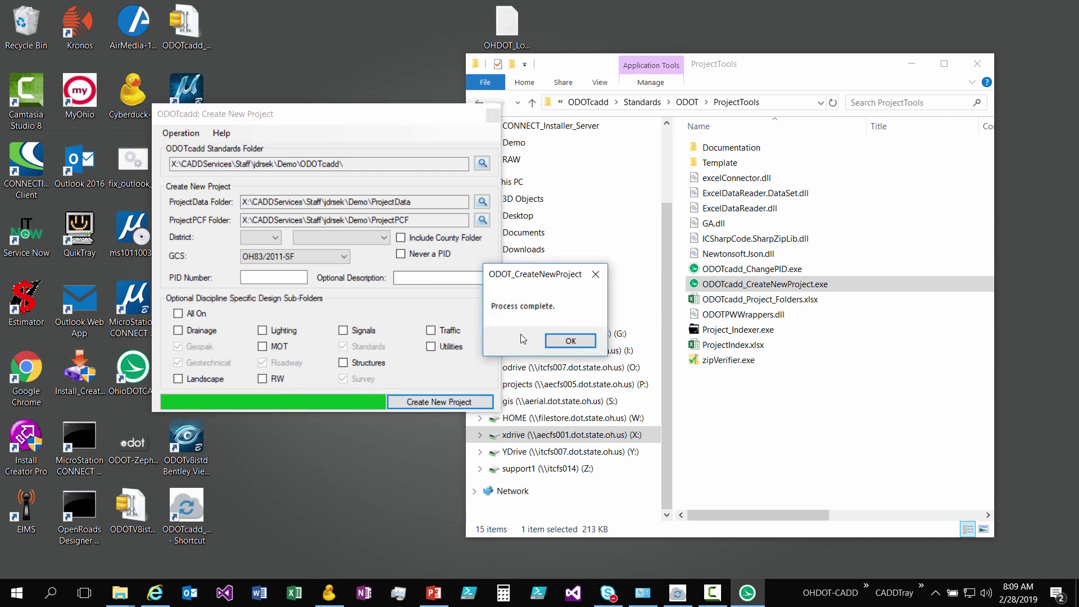
{"action": "left_click", "coordinate": [570, 341]}
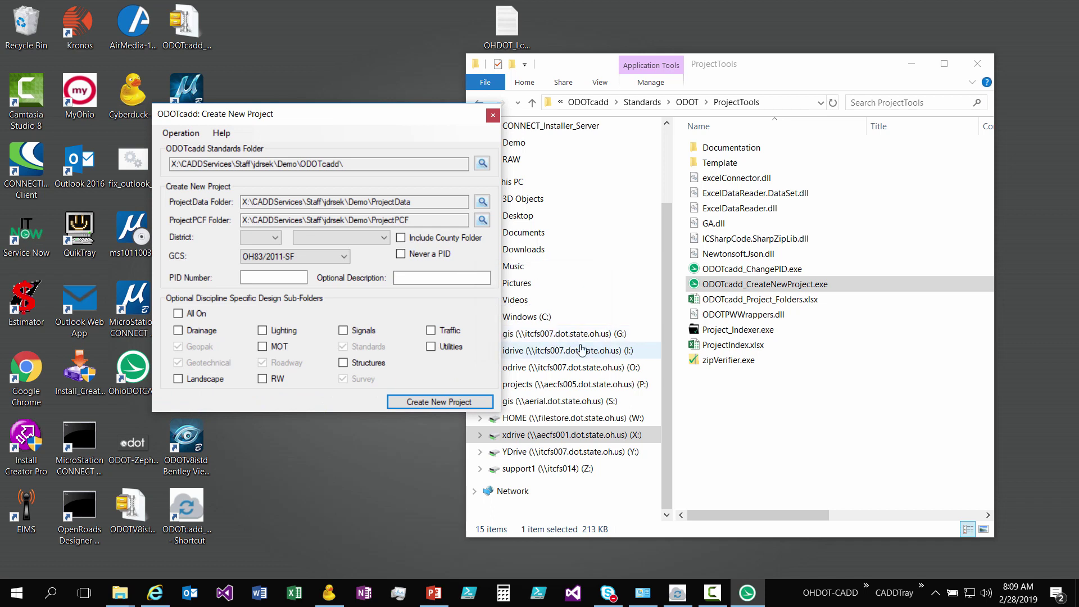
Check the new Demo\ProjectData\123456_DEMO\Design\Roadway folders, including Basemaps and Sheets
{"action": "left_click", "coordinate": [635, 107]}
{"action": "left_click", "coordinate": [635, 102]}
{"action": "left_click", "coordinate": [697, 102]}
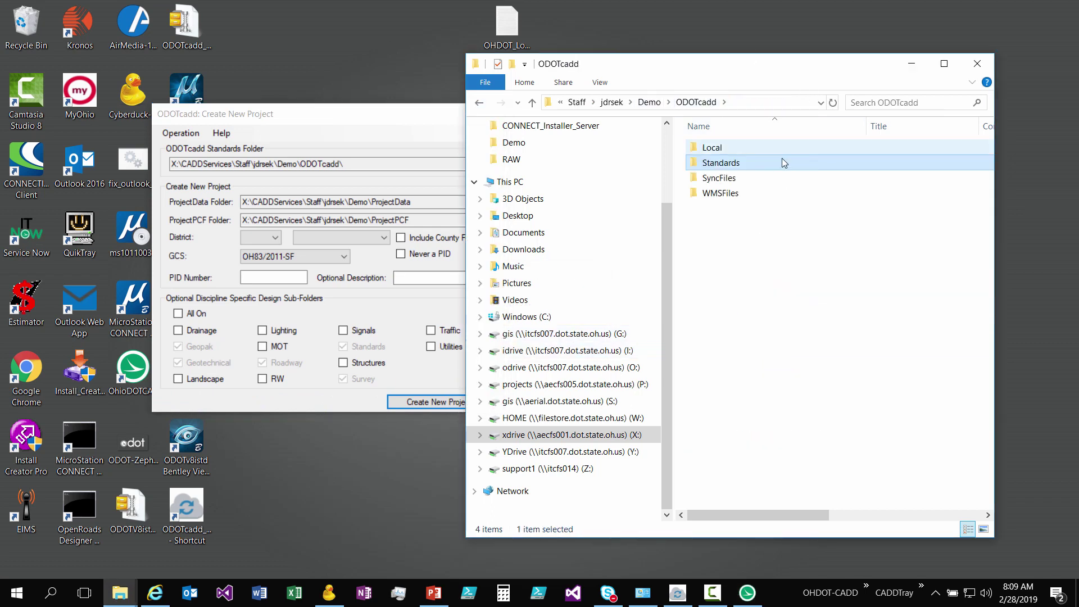
{"action": "left_click", "coordinate": [646, 102]}
{"action": "double_click", "coordinate": [755, 225]}
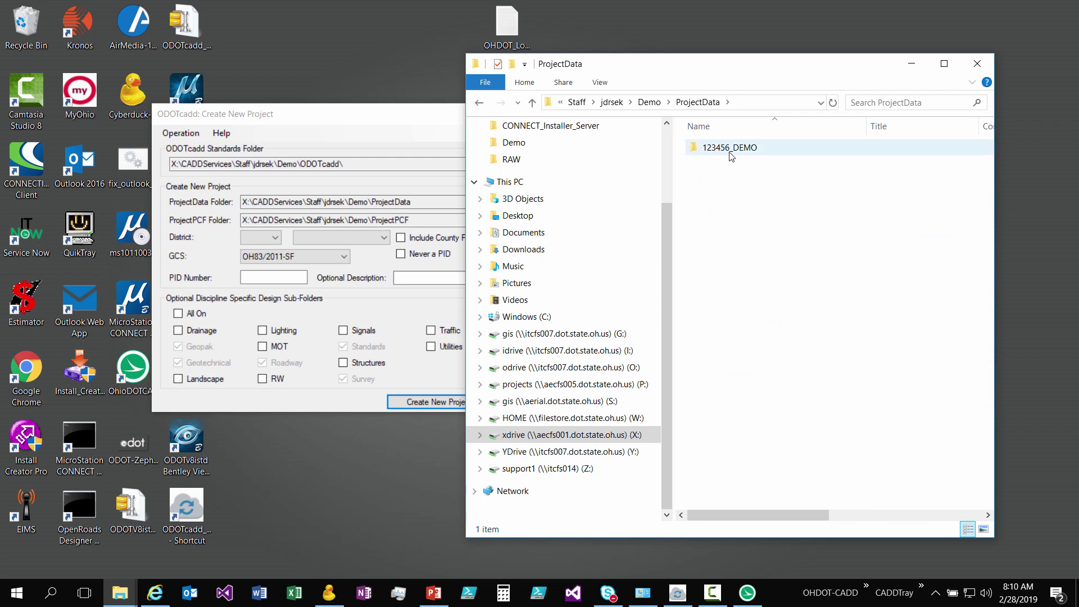
{"action": "double_click", "coordinate": [749, 149]}
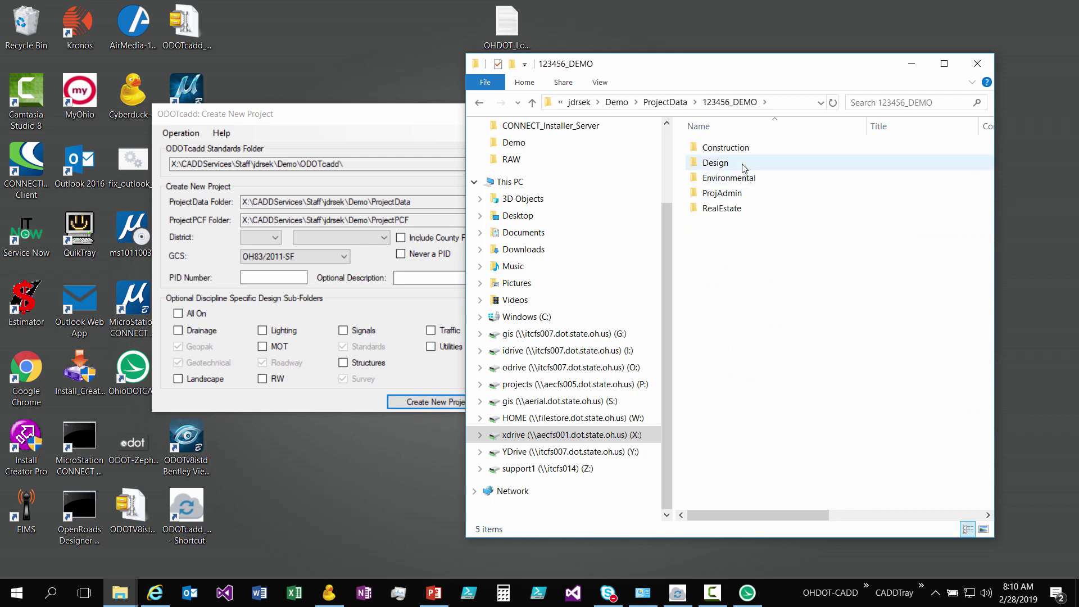
{"action": "double_click", "coordinate": [743, 165]}
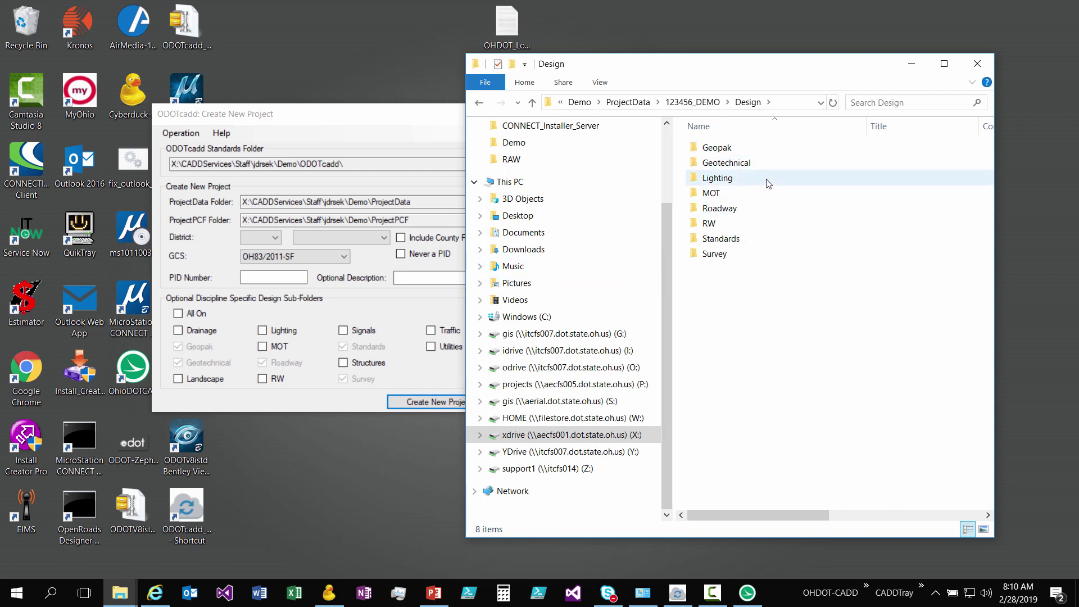
{"action": "double_click", "coordinate": [739, 207]}
{"action": "left_click", "coordinate": [739, 151]}
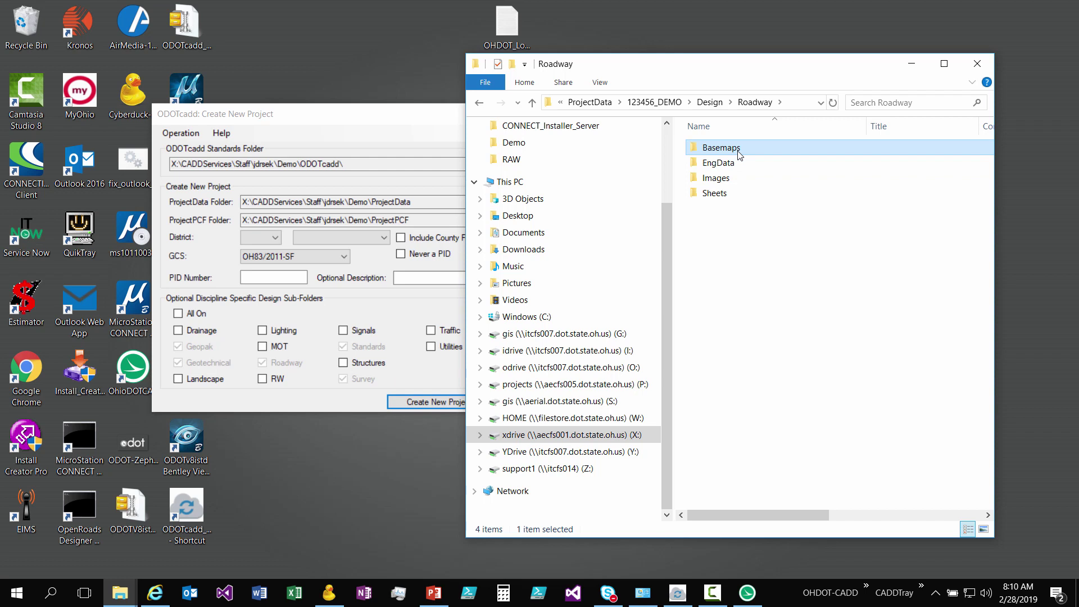
{"action": "left_click", "coordinate": [740, 196]}
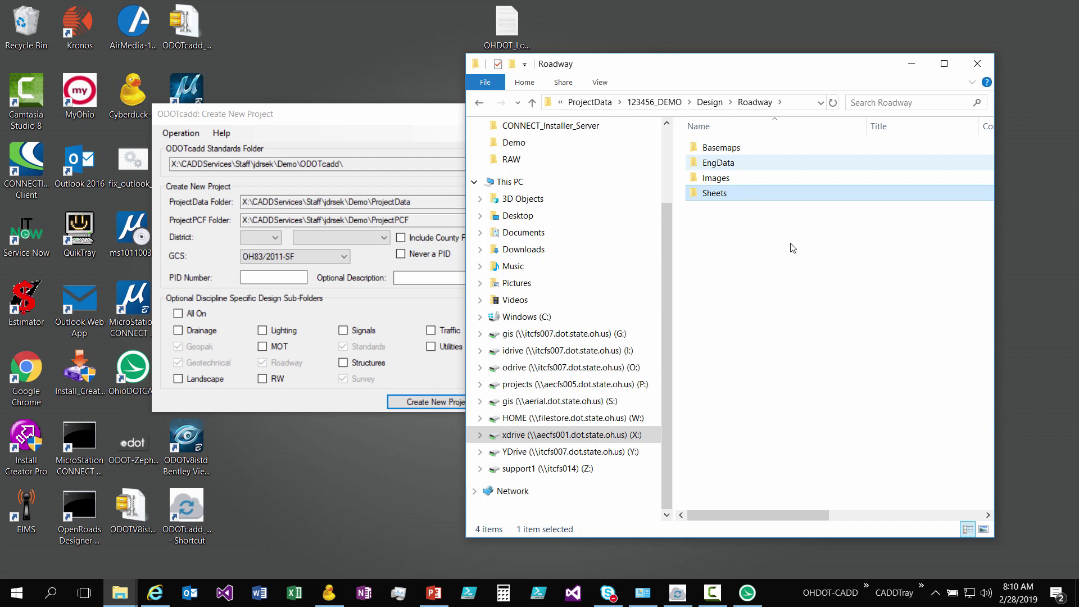
Go back to Demo\ProjectPCF and check the new 123456_DEMO.pcf file
{"action": "left_click", "coordinate": [708, 103]}
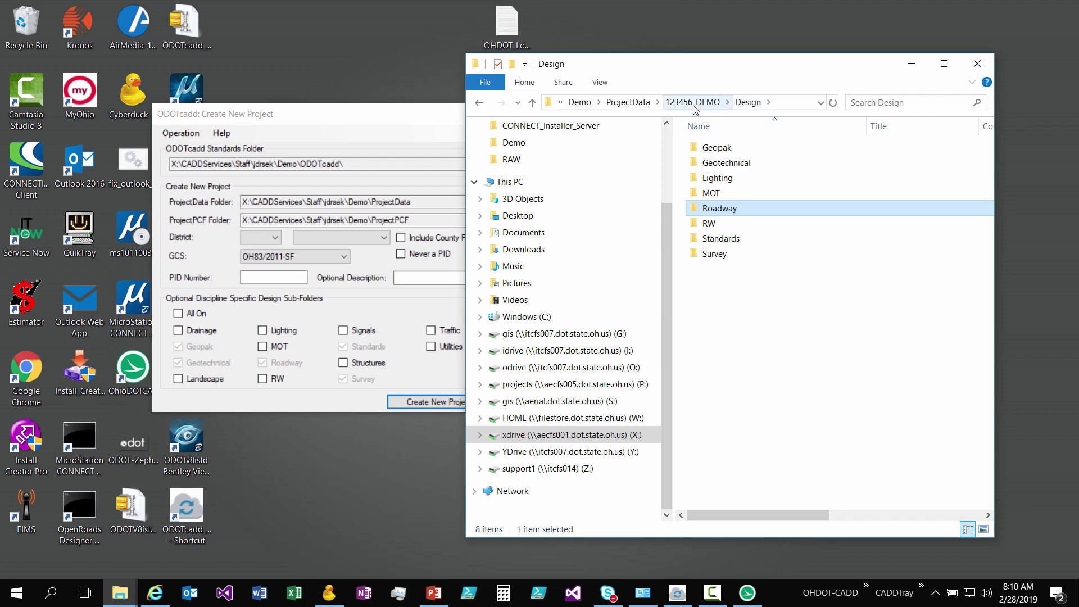
{"action": "left_click", "coordinate": [683, 103]}
{"action": "left_click", "coordinate": [660, 103]}
{"action": "left_click", "coordinate": [649, 103]}
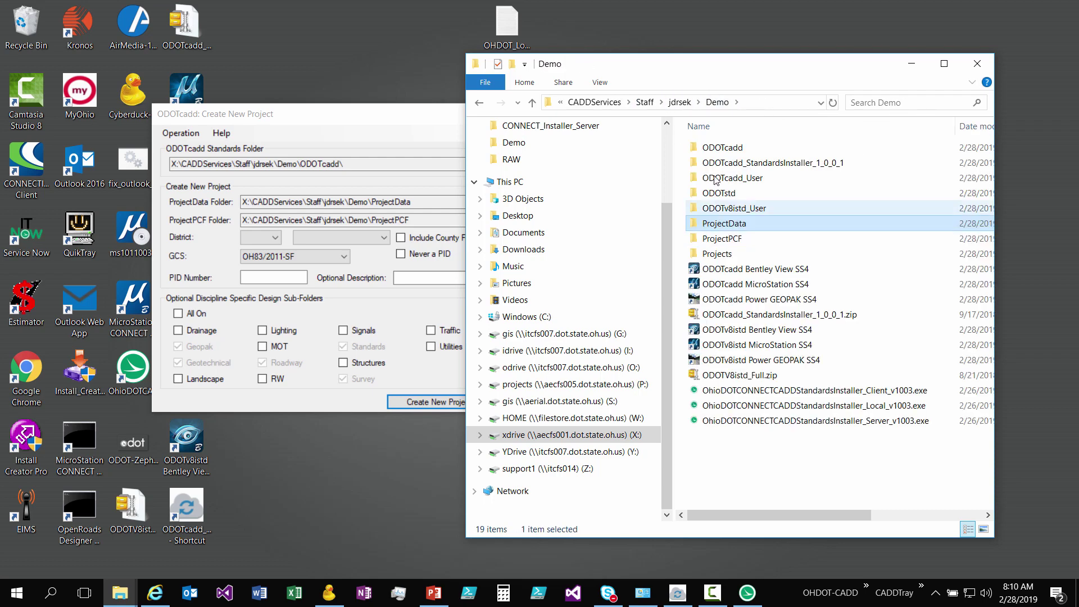
{"action": "double_click", "coordinate": [738, 239]}
{"action": "left_click", "coordinate": [717, 151]}
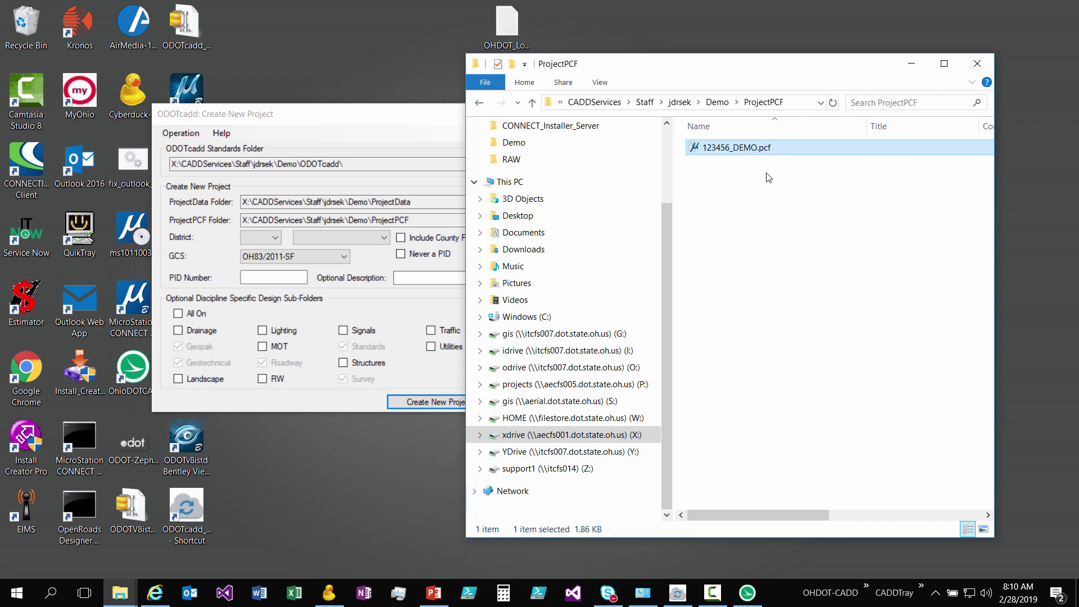
{"action": "left_click", "coordinate": [769, 178]}
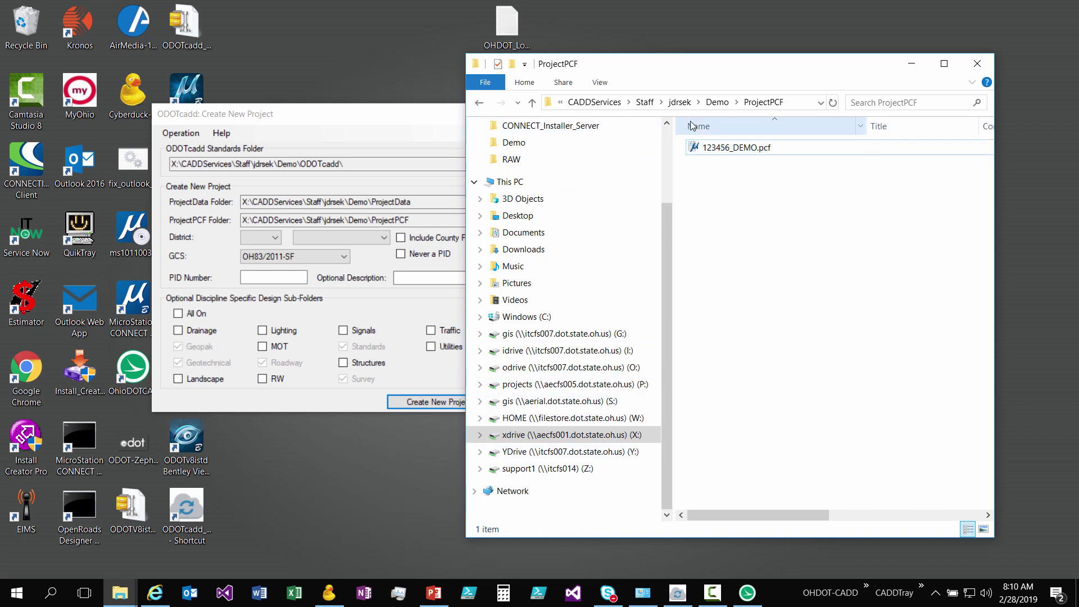
Return to the Demo folder and launch ODOTcadd MicroStation SS4
{"action": "left_click", "coordinate": [644, 103]}
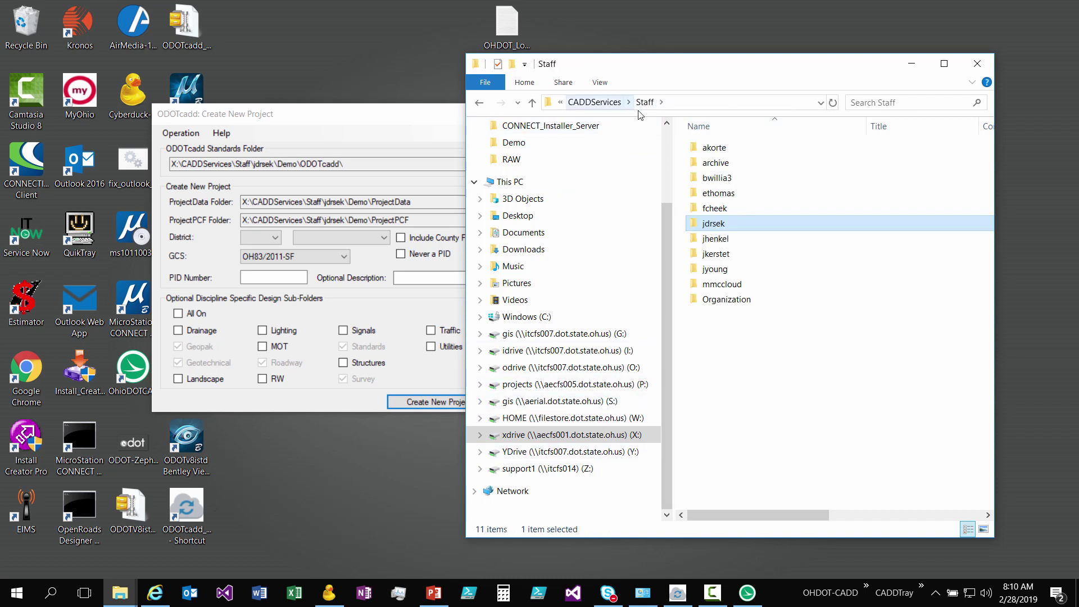
{"action": "left_click", "coordinate": [479, 106]}
{"action": "left_click", "coordinate": [716, 103]}
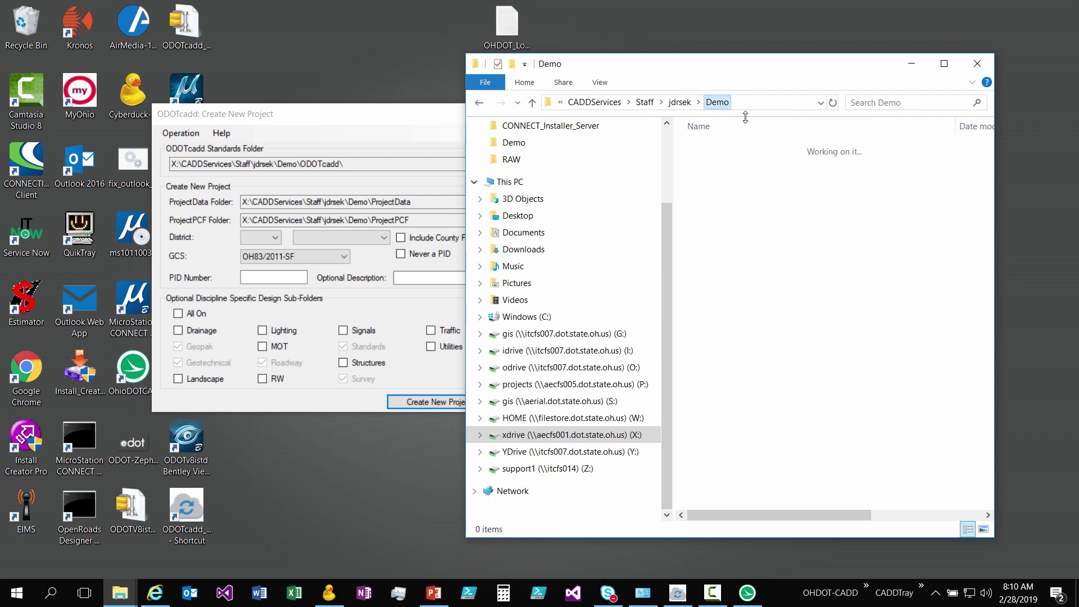
{"action": "left_click", "coordinate": [773, 290]}
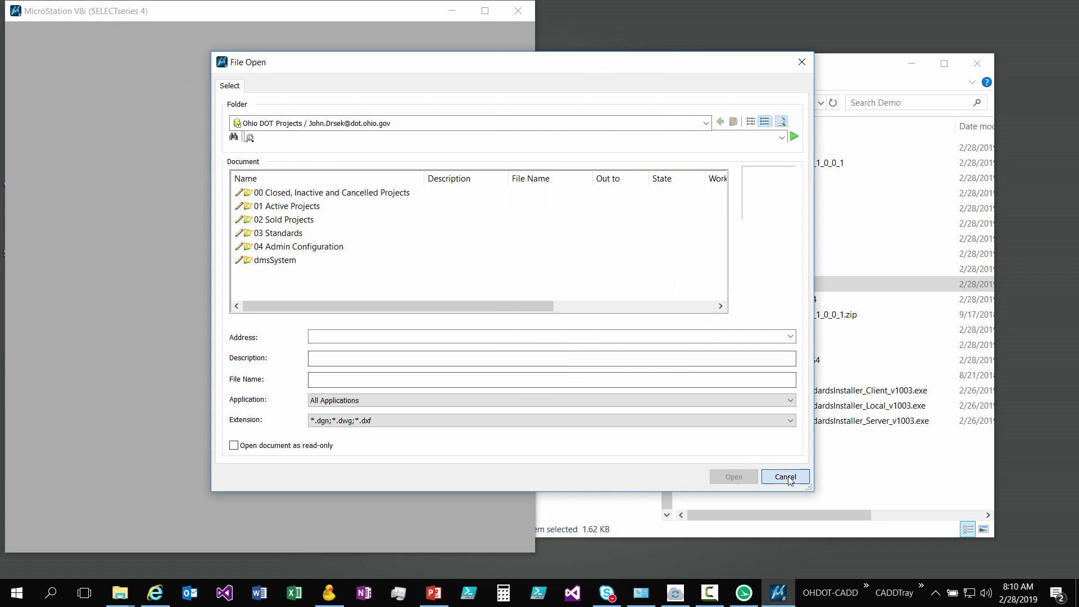
Skip ProjectWise, choose project 123456_DEMO, and select Standards\seed\123456_Seed2d.dgn
{"action": "left_click", "coordinate": [787, 474]}
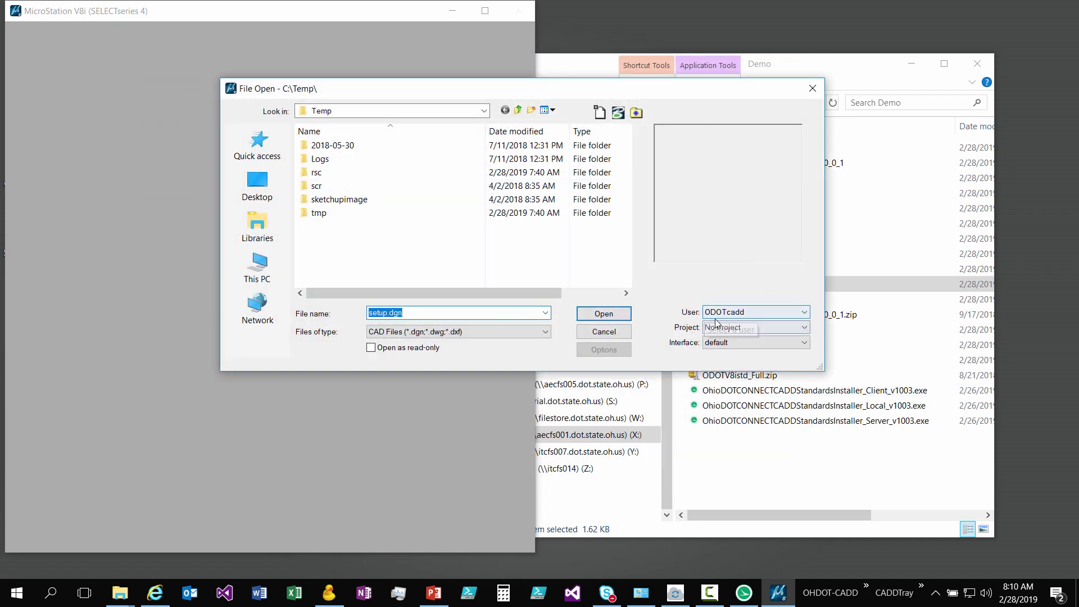
{"action": "left_click", "coordinate": [722, 327]}
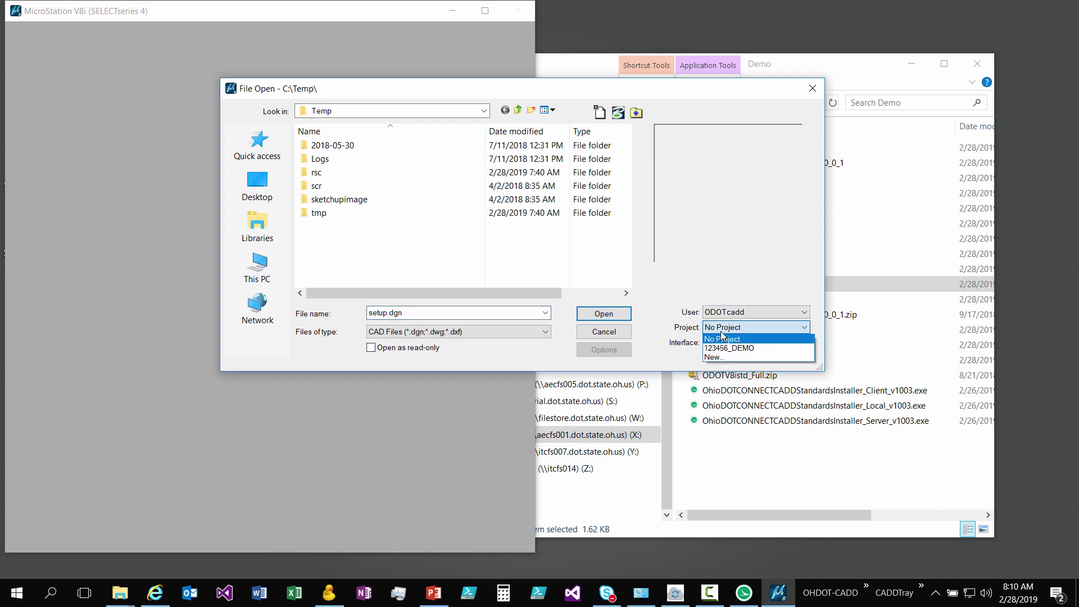
{"action": "left_click", "coordinate": [746, 349]}
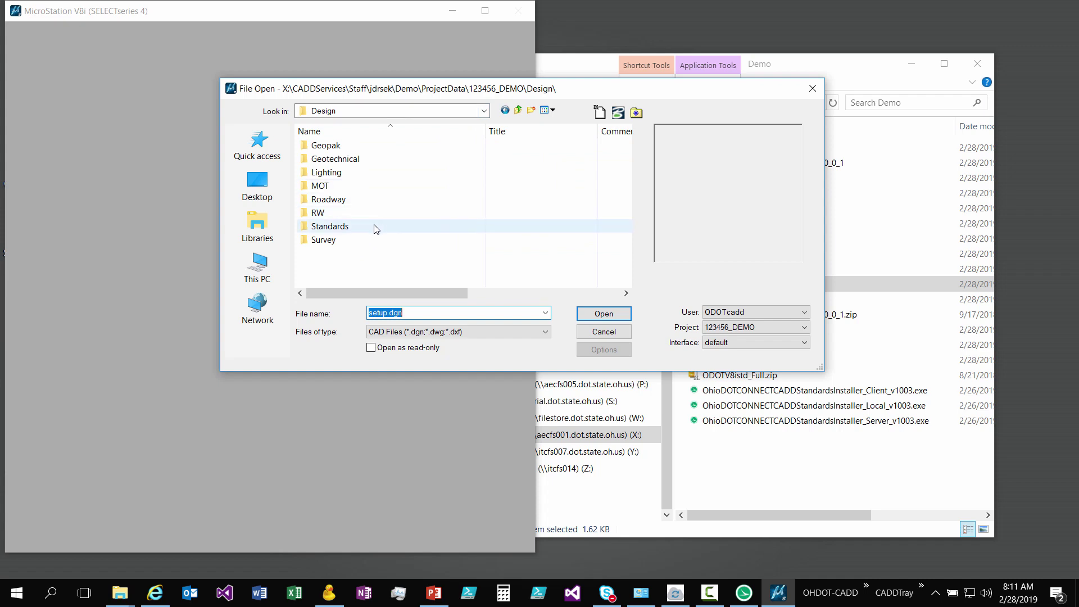
{"action": "double_click", "coordinate": [373, 227]}
{"action": "scroll", "coordinate": [351, 169], "scroll_direction": "down", "scroll_amount": 1}
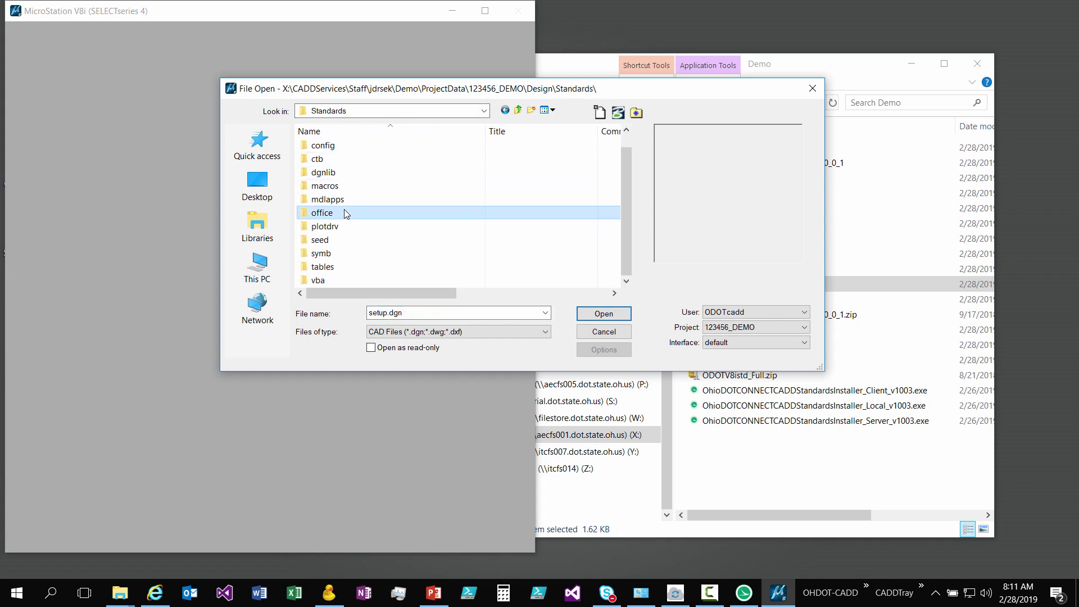
{"action": "double_click", "coordinate": [349, 243]}
{"action": "left_click", "coordinate": [381, 161]}
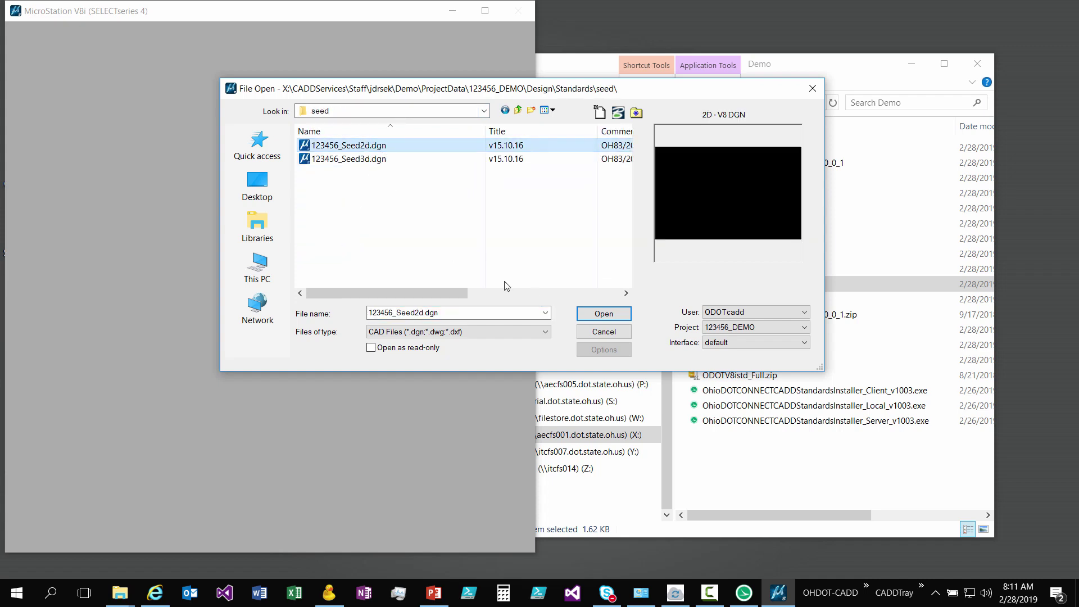
Open 123456_Seed2d.dgn from the File Open dialog
{"action": "left_click", "coordinate": [616, 315]}
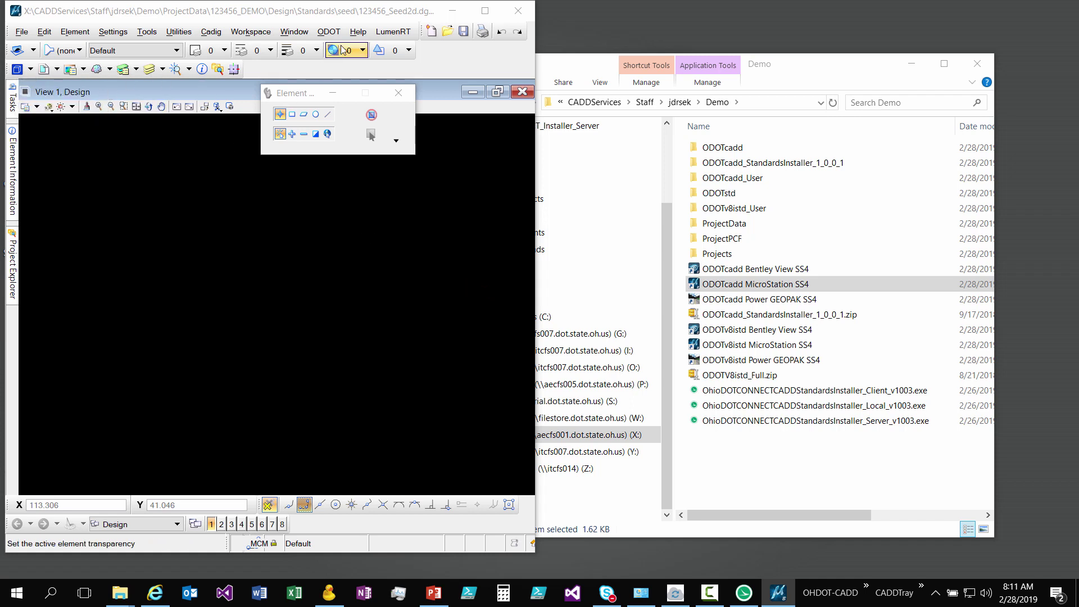
Start ODOT > File Management > Create Design Files, acknowledge the standards notice, and view its categories
{"action": "left_click", "coordinate": [324, 35]}
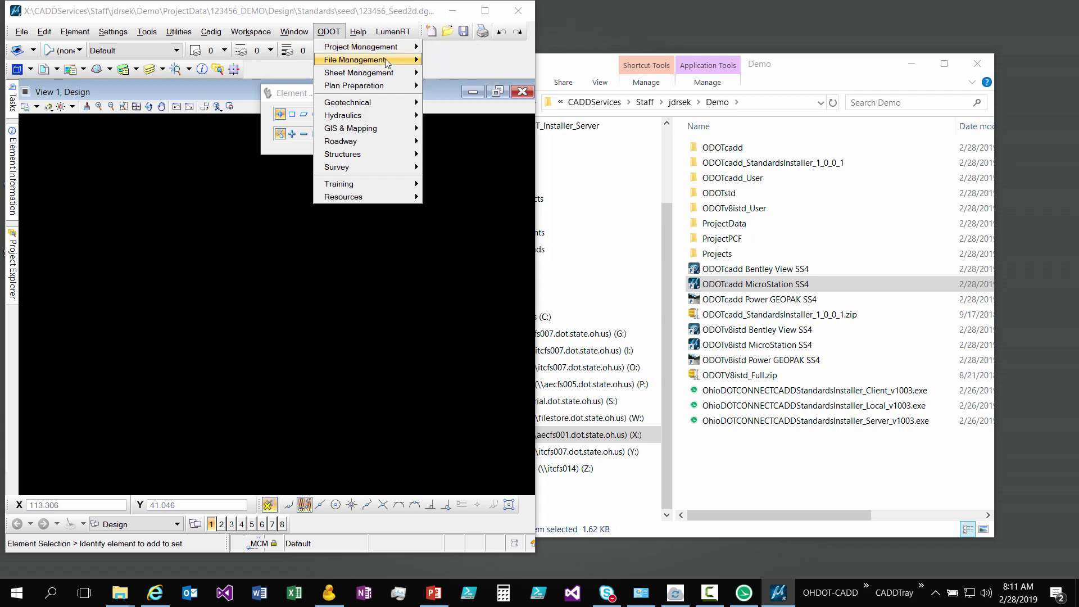
{"action": "mouse_move", "coordinate": [388, 60]}
{"action": "left_click", "coordinate": [433, 62]}
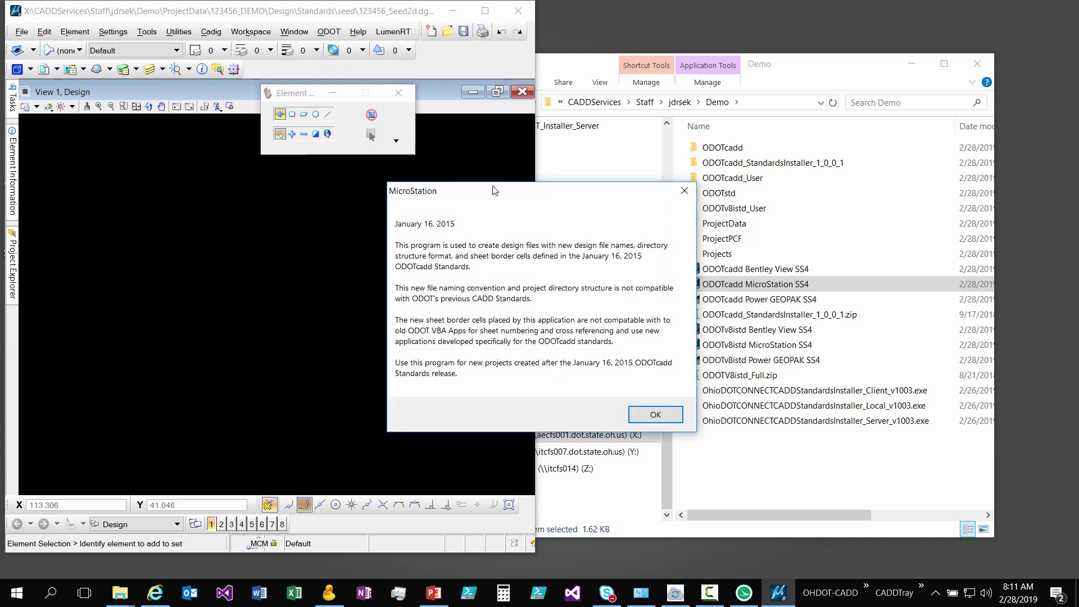
{"action": "left_click", "coordinate": [655, 414]}
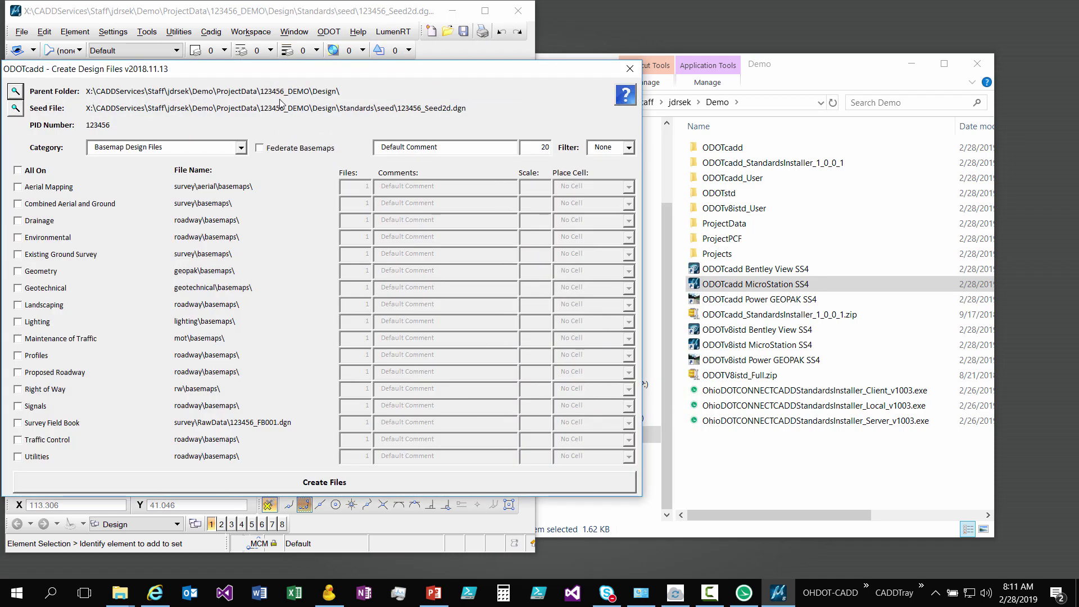
{"action": "left_click_drag", "start_coordinate": [283, 79], "coordinate": [411, 69]}
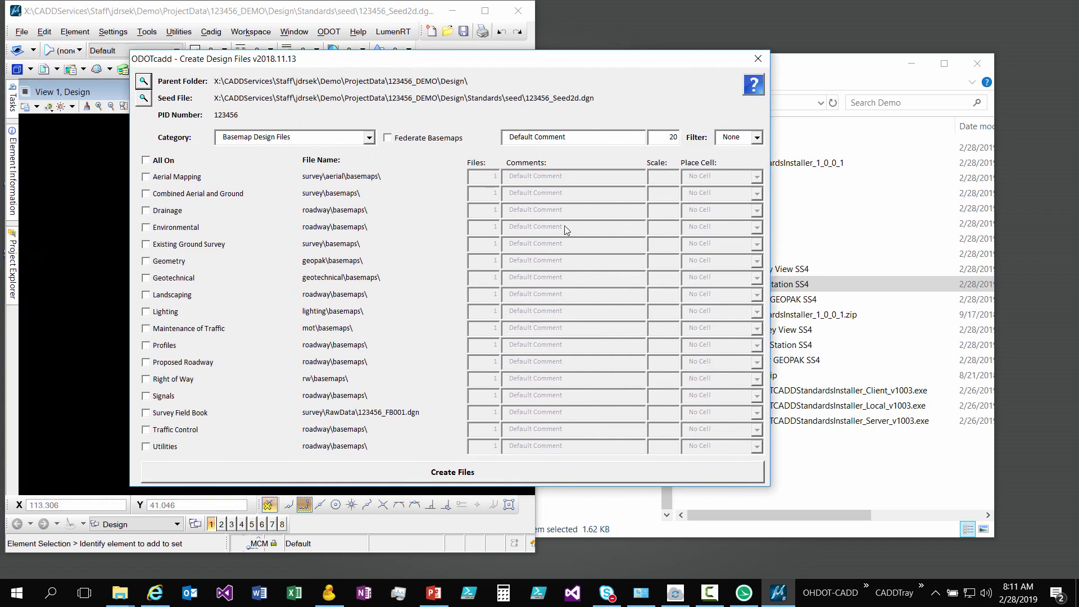
{"action": "left_click", "coordinate": [369, 138]}
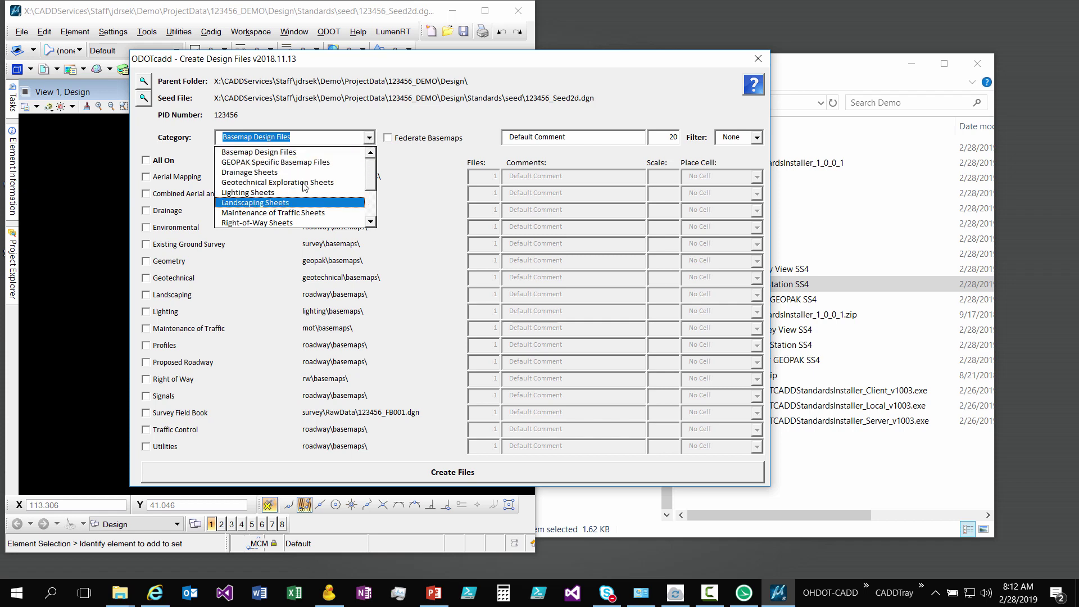
Create a Drainage basemap design file, 123456_BD001.dgn, under the Basemap Design Files category
{"action": "left_click", "coordinate": [296, 153]}
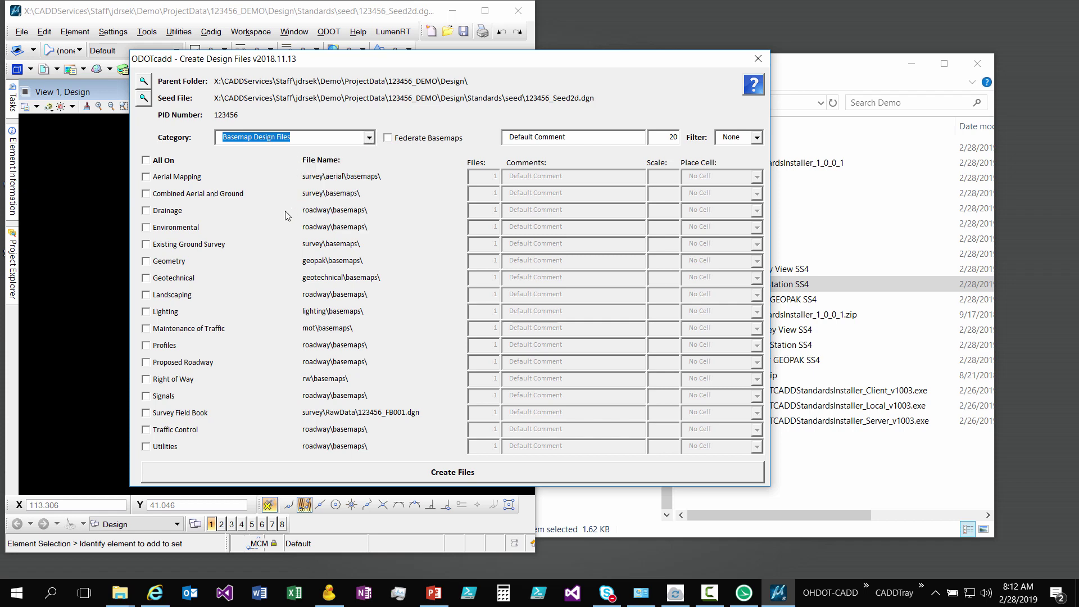
{"action": "left_click", "coordinate": [146, 211]}
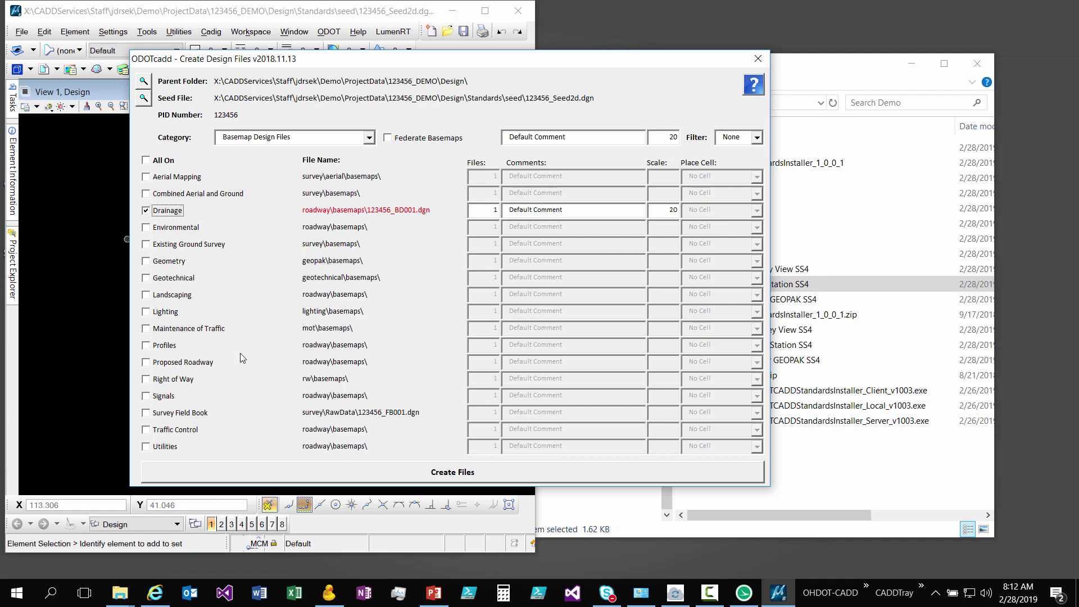
{"action": "left_click", "coordinate": [404, 477]}
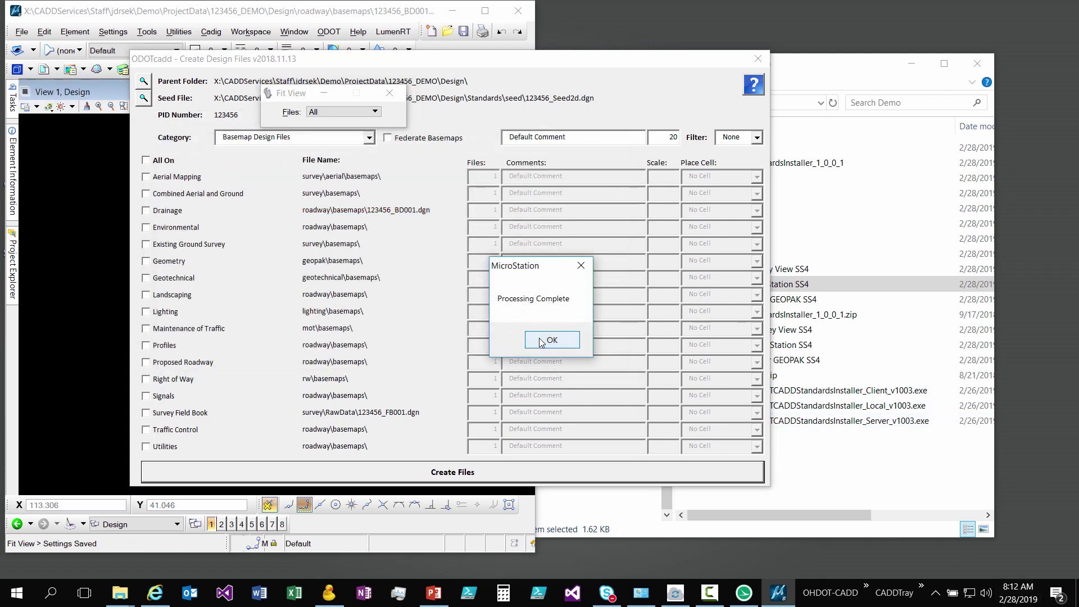
Dismiss the Processing Complete message and close the Create Design Files window
{"action": "left_click", "coordinate": [572, 339]}
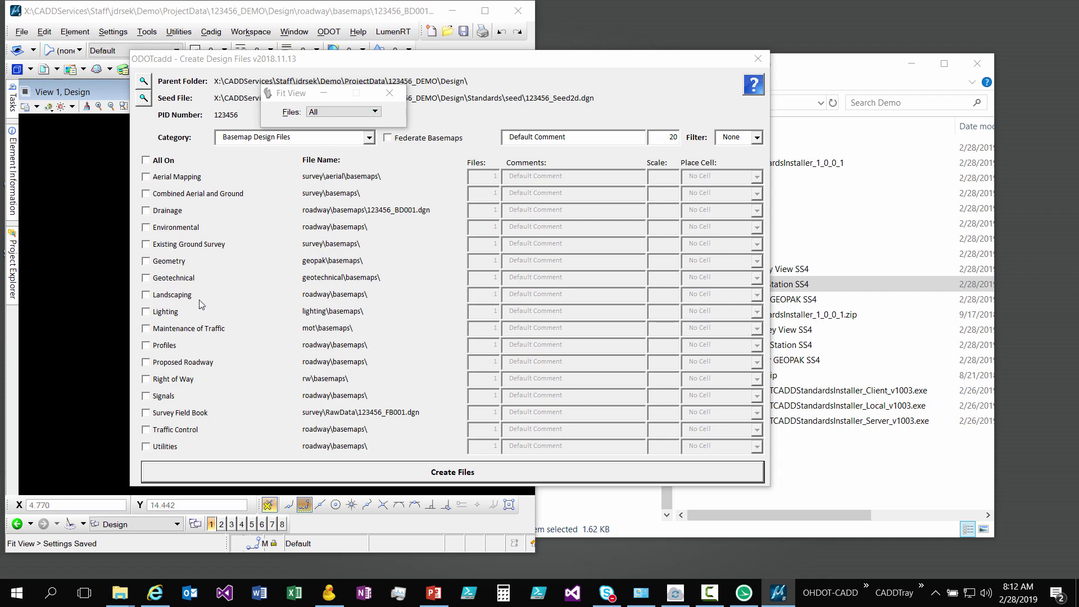
{"action": "left_click", "coordinate": [758, 58]}
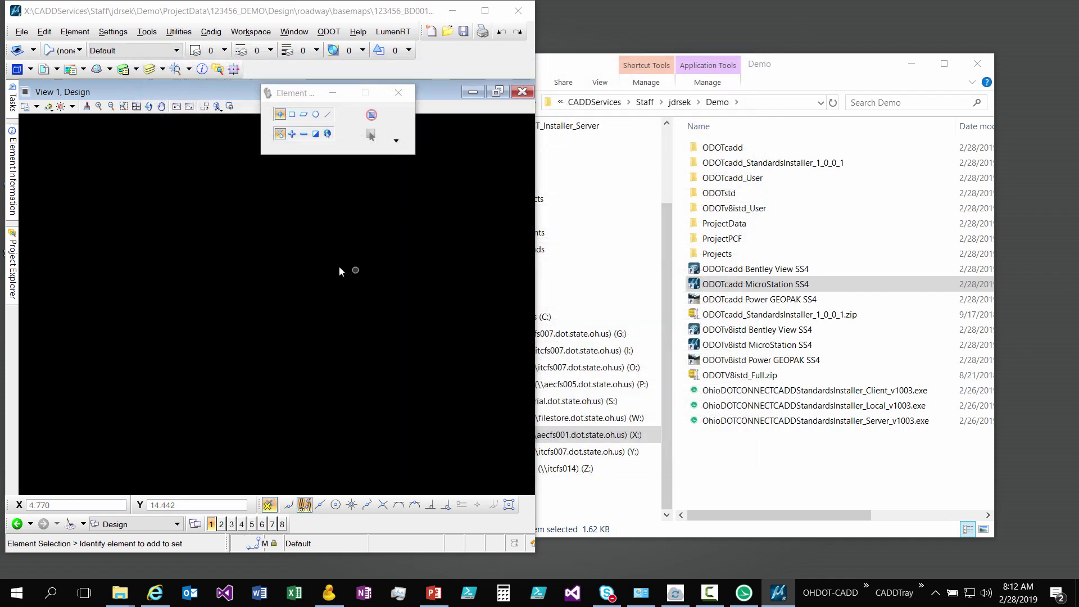